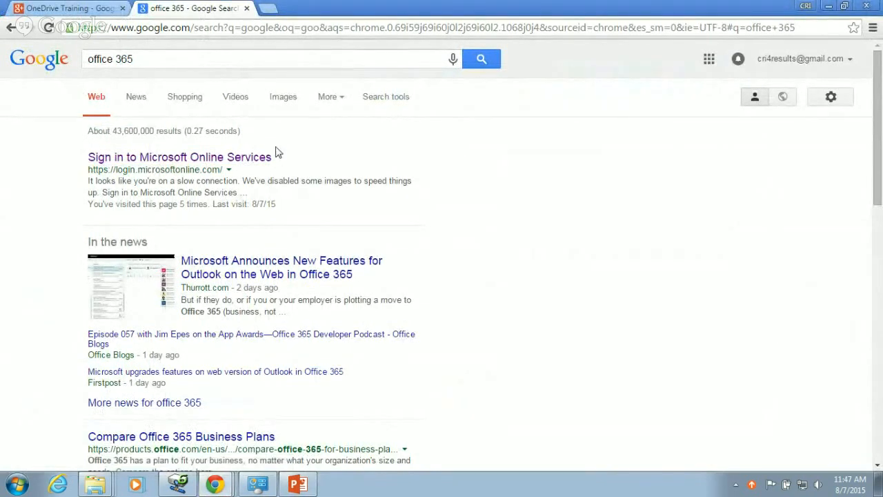
# - Open the 'Sign in to Microsoft Online Services' result from the office 365 Google search
pyautogui.click(249, 159)
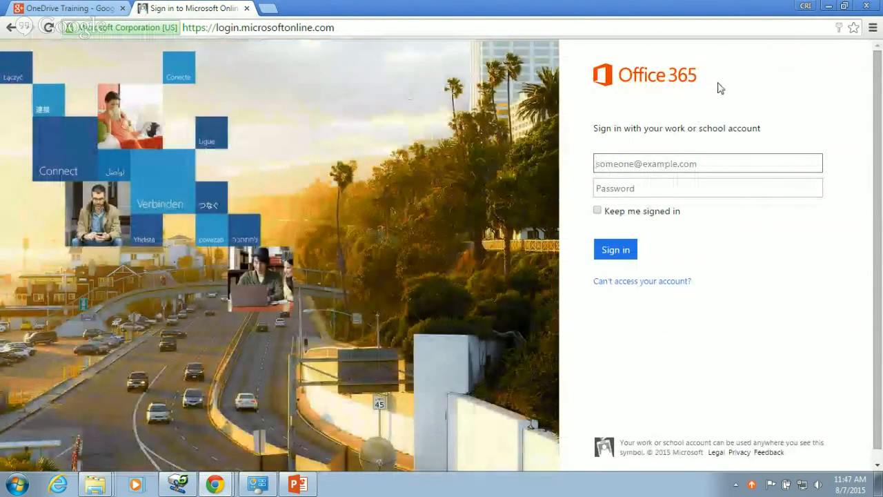
# - Sign in to Office 365 with the work account e-mail and password
pyautogui.click(625, 166)
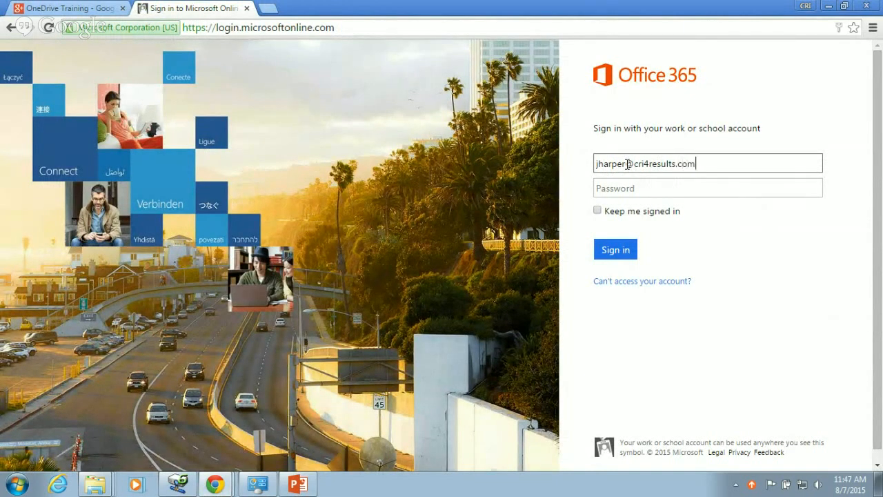
pyautogui.press('Tab')
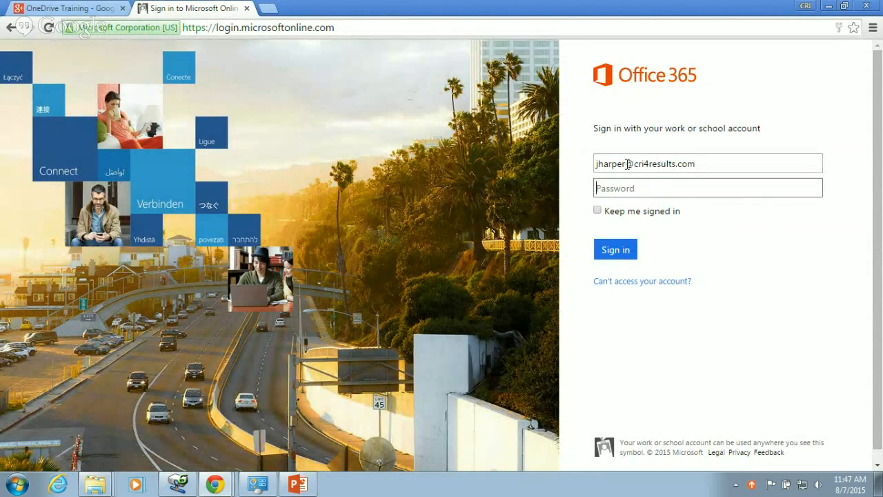
pyautogui.write('•')
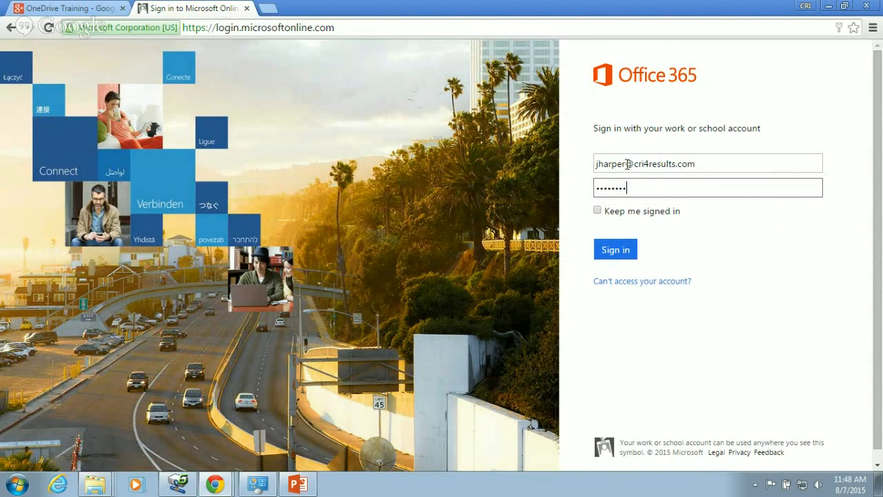
pyautogui.press('Return')
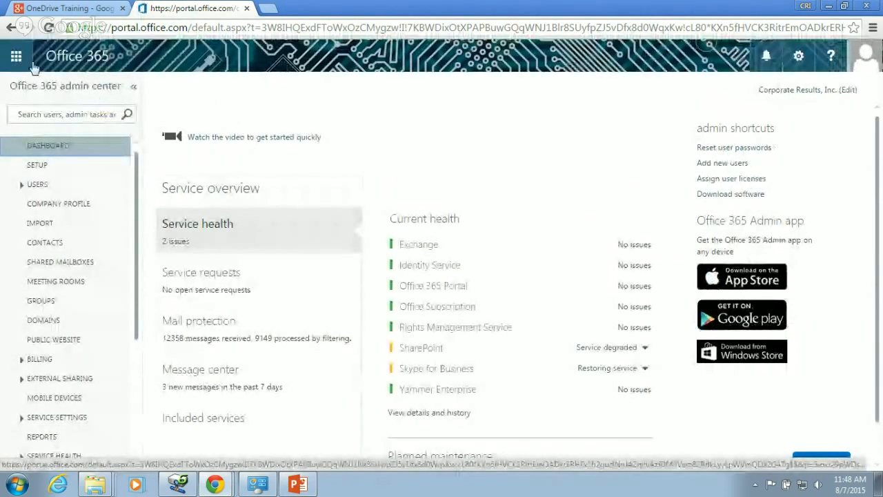
# - Open Outlook Mail from the app launcher, then switch to OneDrive through the launcher
pyautogui.click(15, 56)
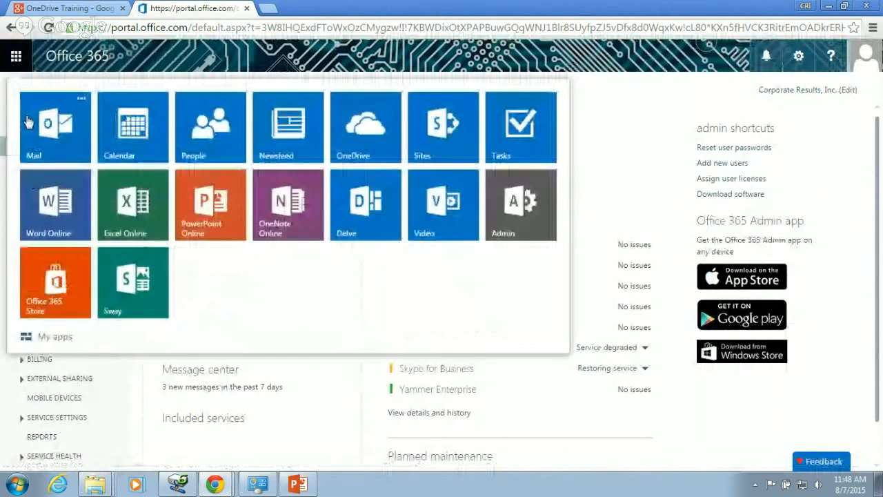
pyautogui.click(48, 146)
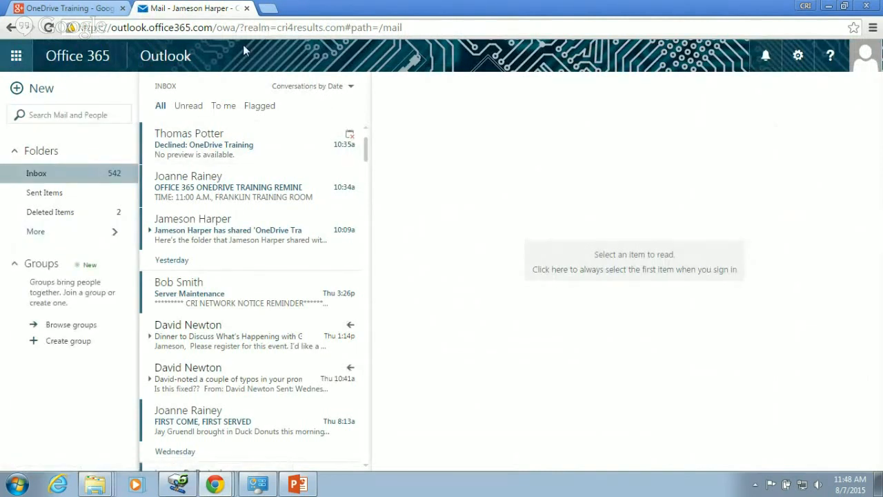
pyautogui.click(16, 57)
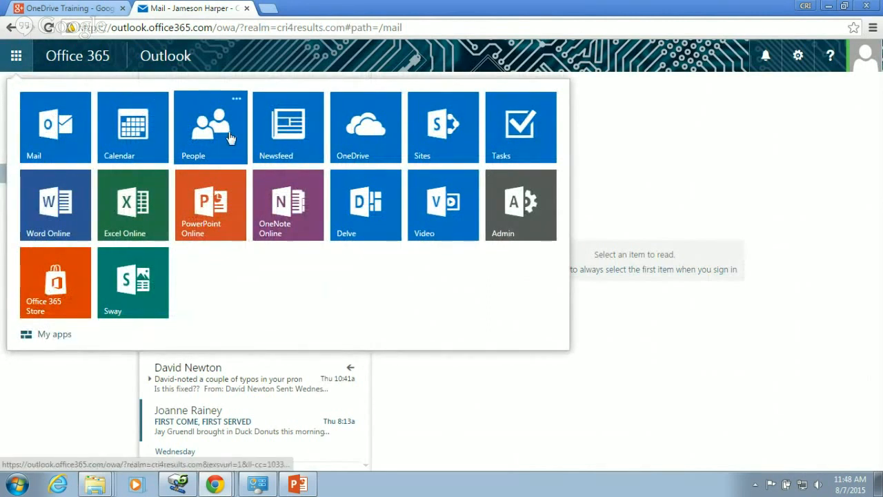
pyautogui.click(366, 130)
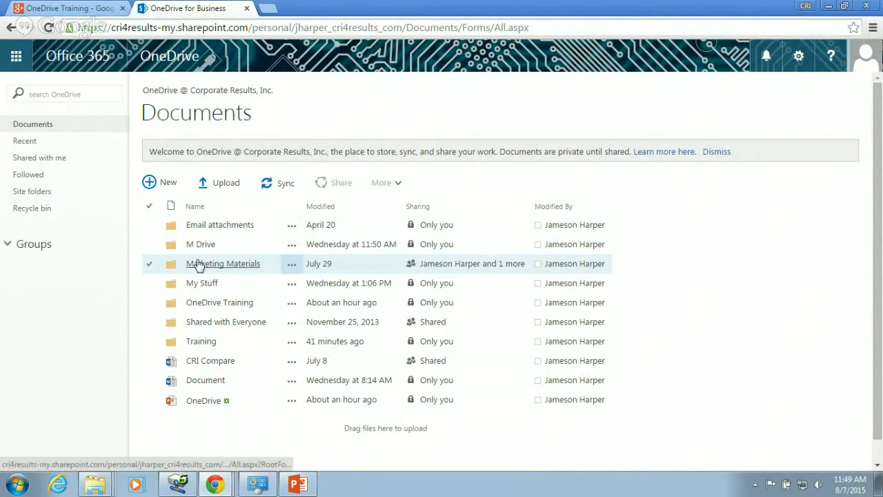
# - Show the New file and folder choices for the Documents library
pyautogui.click(151, 184)
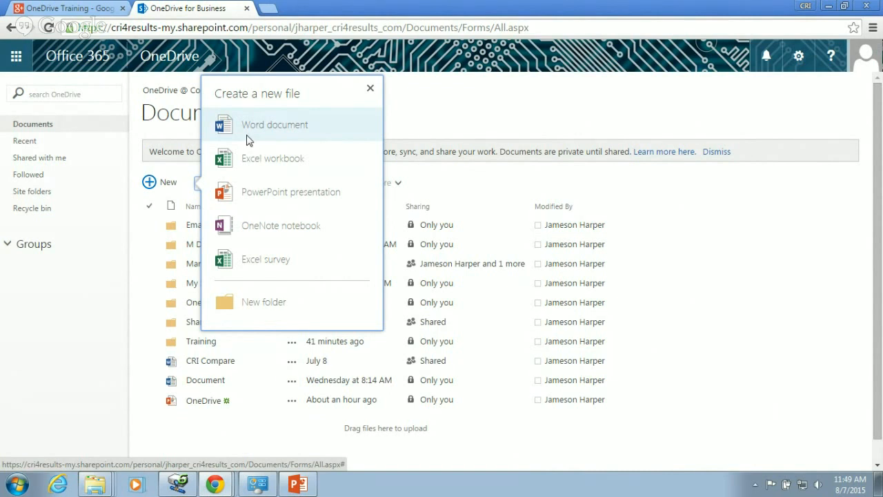
# - Create a folder named 'OneDrive CRI Training' in Documents and open it
pyautogui.click(252, 309)
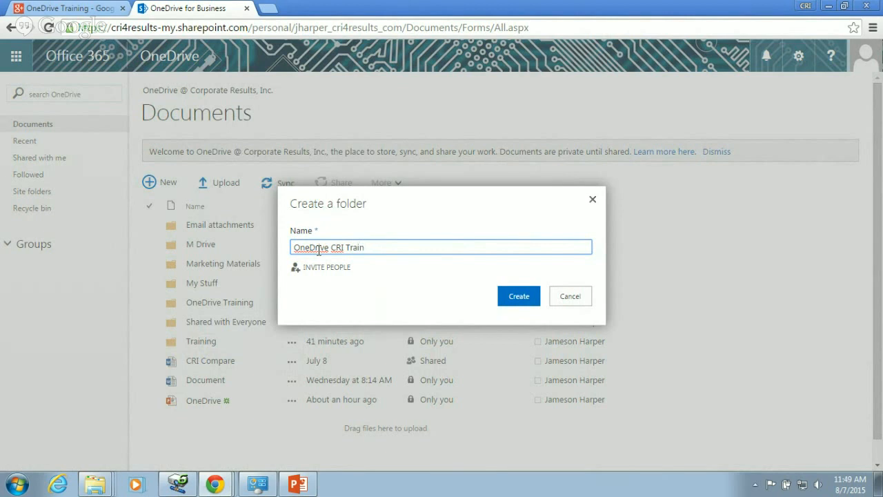
pyautogui.click(524, 297)
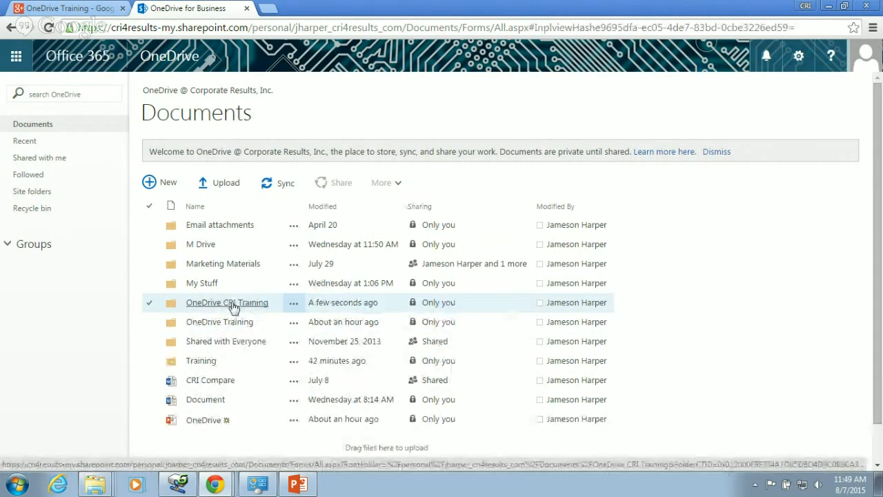
pyautogui.click(216, 306)
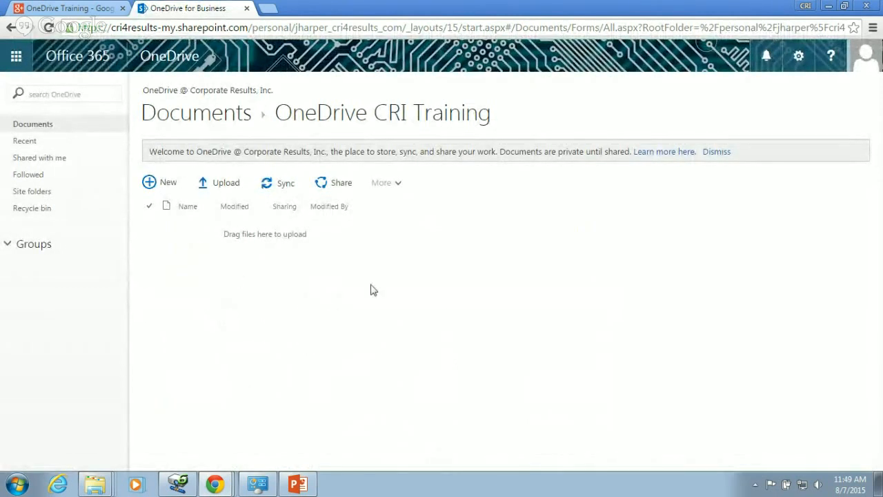
# - Upload CRI Capabilities Presentation from the computer into the OneDrive CRI Training folder
pyautogui.click(219, 186)
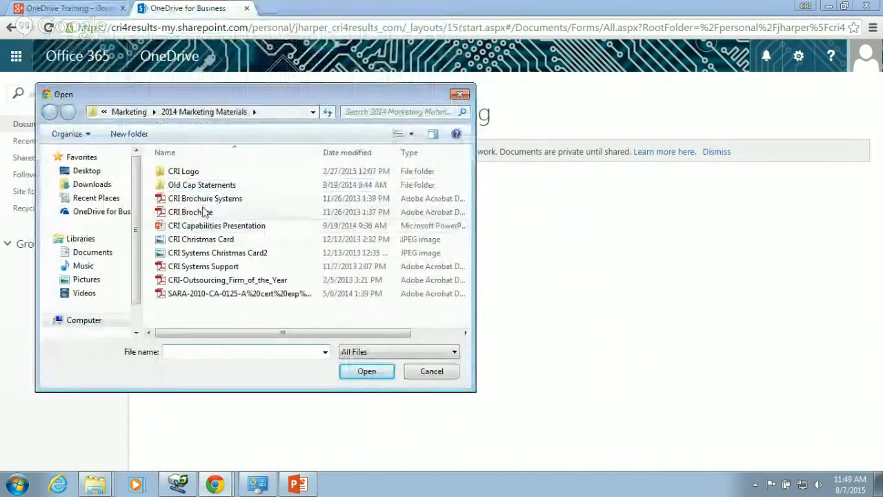
pyautogui.moveTo(191, 99); pyautogui.dragTo(228, 99)
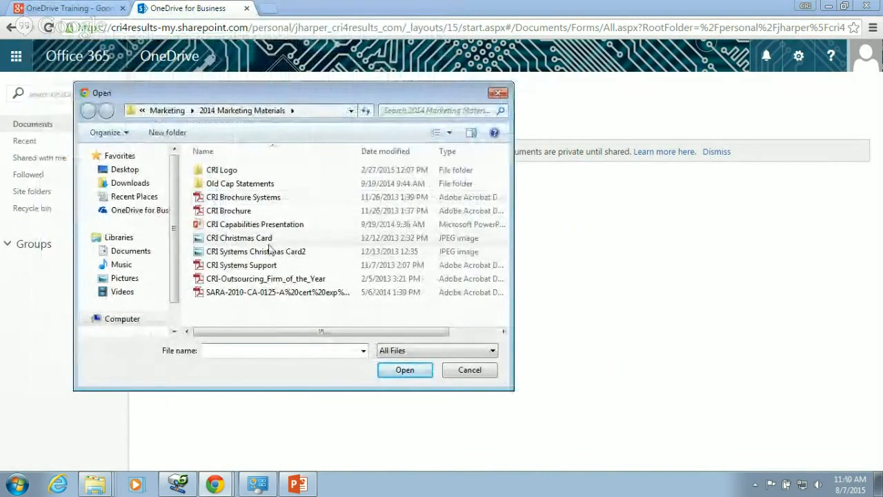
pyautogui.click(251, 226)
pyautogui.click(402, 371)
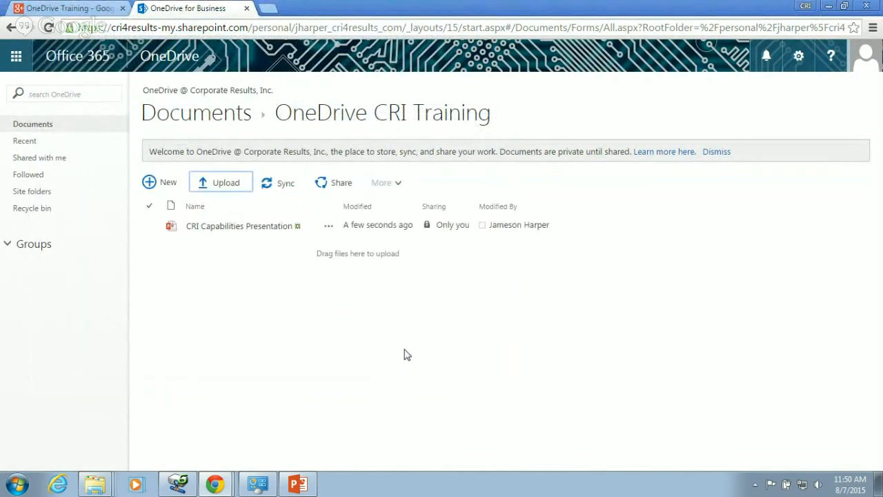
pyautogui.click(17, 483)
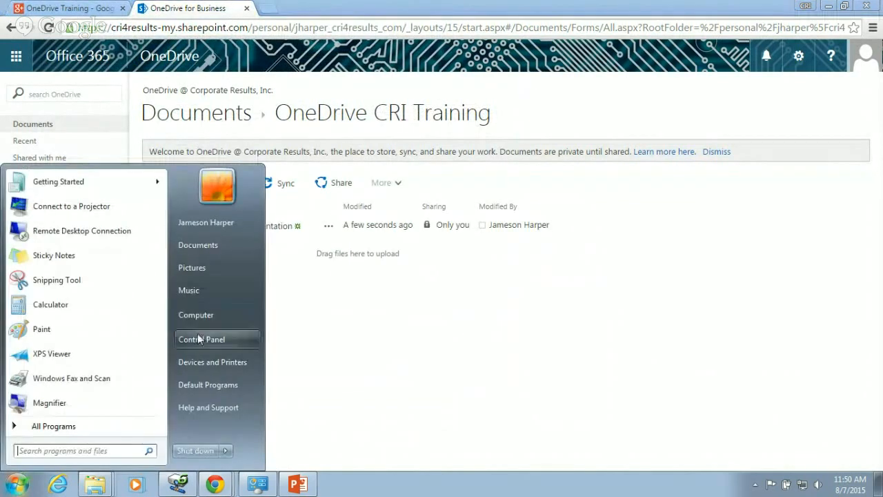
# - Open the data (M:) network drive in Windows Explorer's Computer view
pyautogui.click(218, 319)
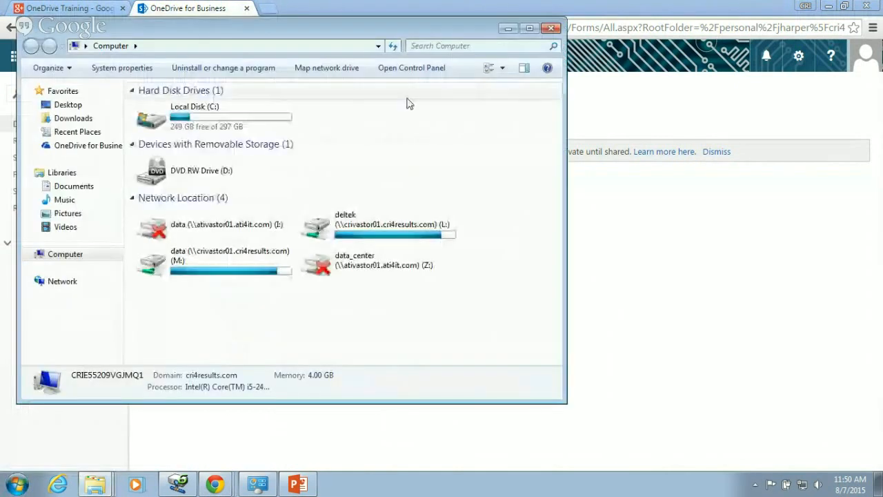
pyautogui.doubleClick(200, 119)
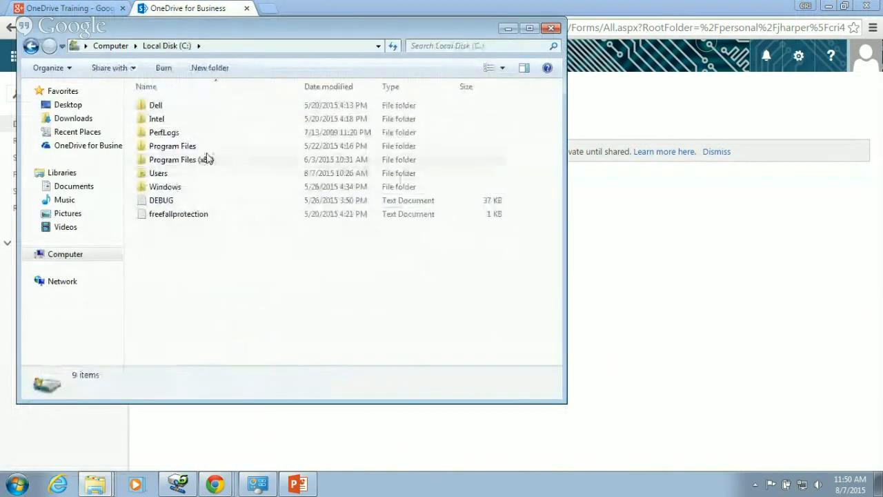
pyautogui.click(31, 45)
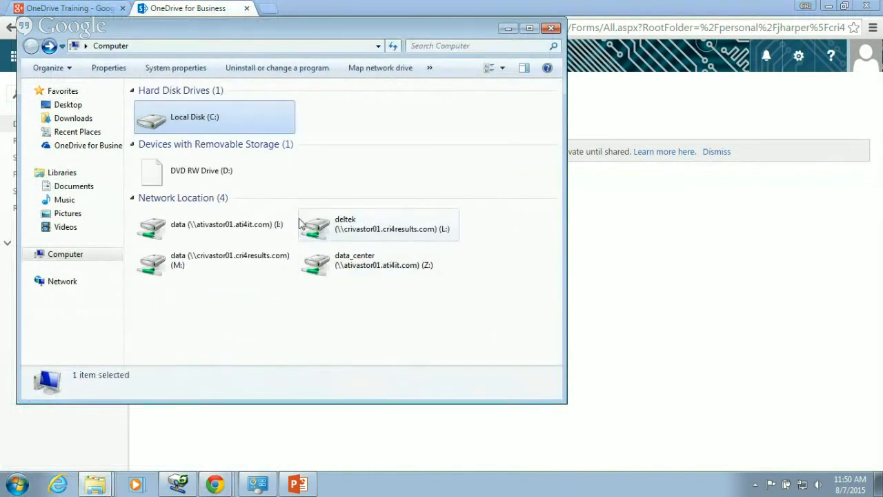
pyautogui.click(203, 256)
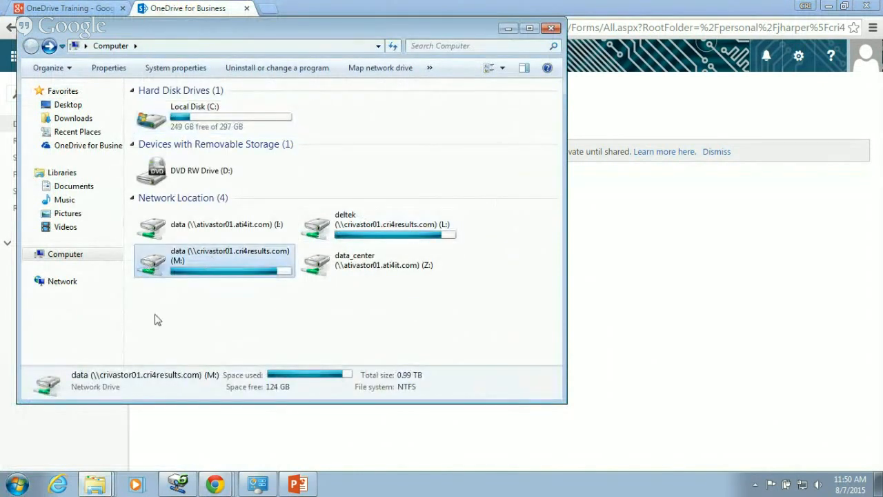
pyautogui.doubleClick(156, 259)
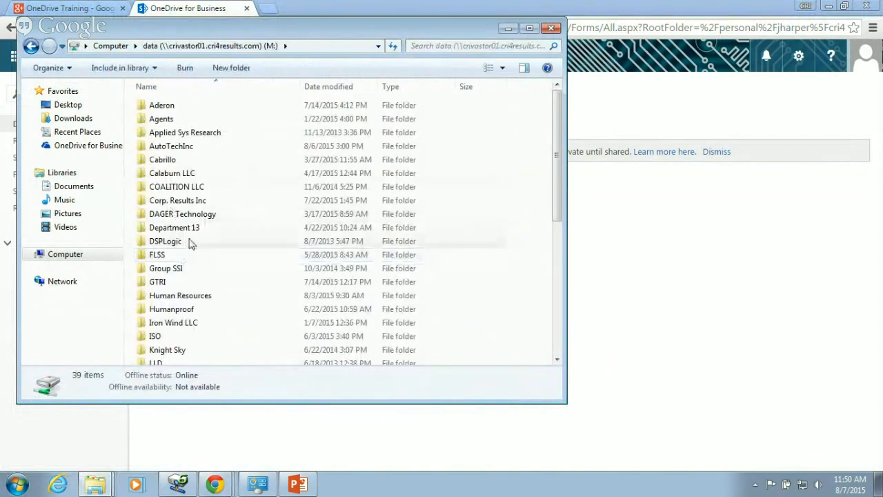
# - Browse to Corp. Results Inc > Marketing > 2014 Marketing Materials and drag CRI Brochure into OneDrive CRI Training
pyautogui.scroll(-3, 197, 228)
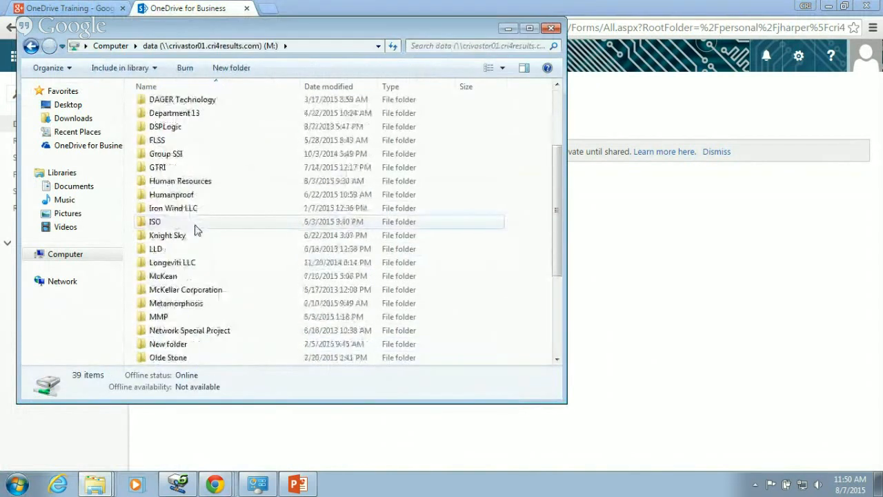
pyautogui.scroll(-1, 197, 302)
pyautogui.scroll(-3, 197, 301)
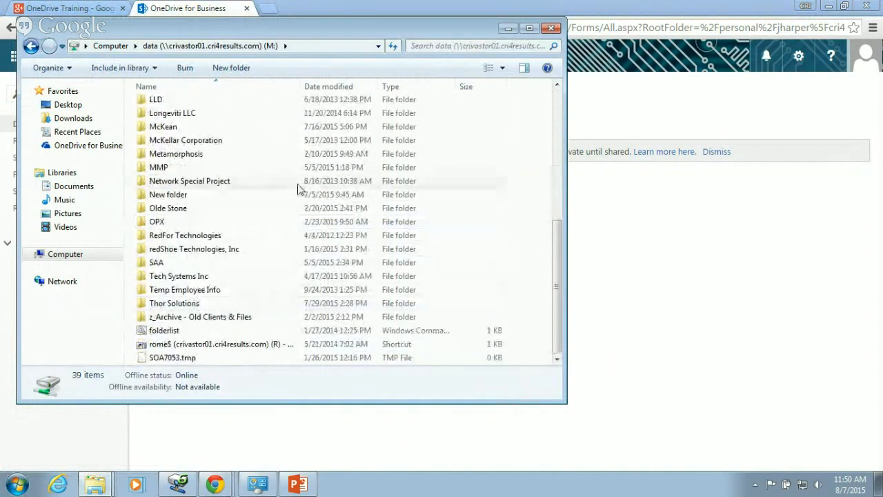
pyautogui.scroll(7, 299, 187)
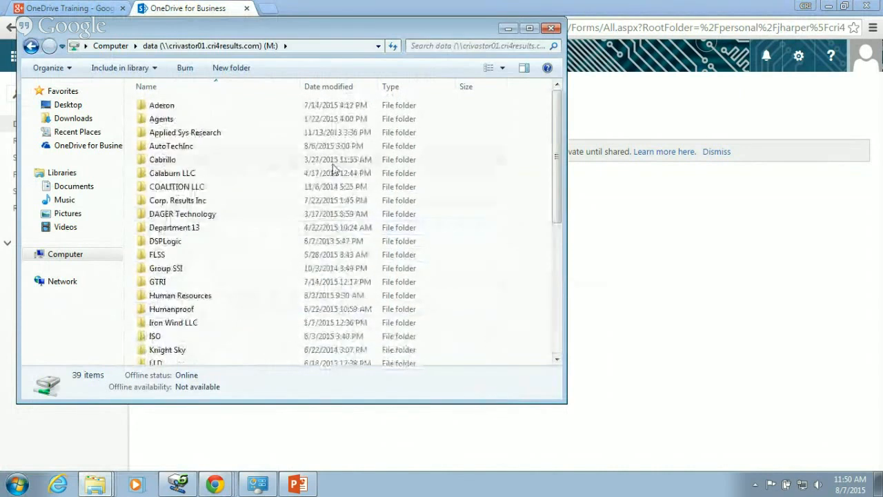
pyautogui.doubleClick(199, 200)
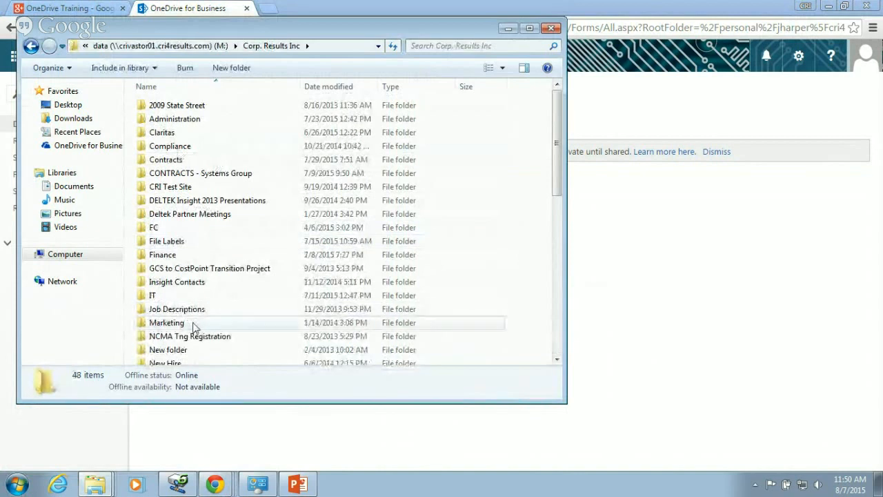
pyautogui.doubleClick(196, 322)
pyautogui.doubleClick(191, 119)
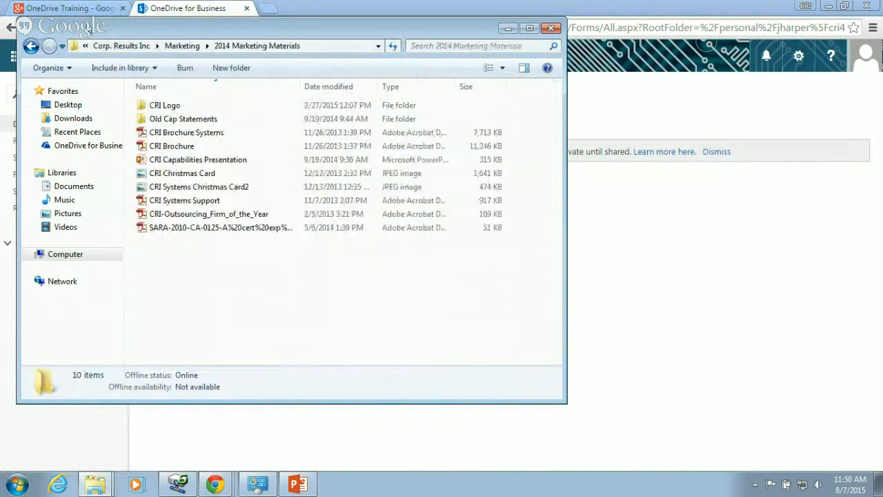
pyautogui.moveTo(76, 27); pyautogui.dragTo(414, 109)
pyautogui.moveTo(510, 227); pyautogui.dragTo(259, 268)
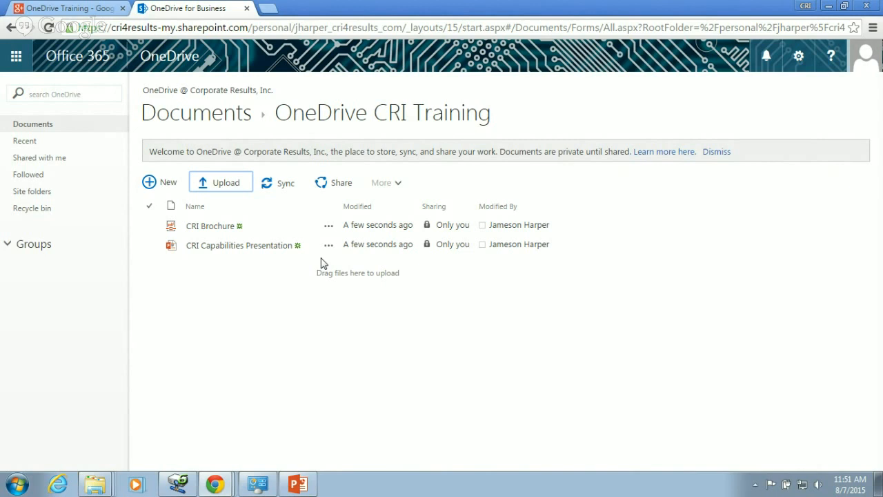
# - Open CRI Capabilities Presentation in PowerPoint Online
pyautogui.click(212, 245)
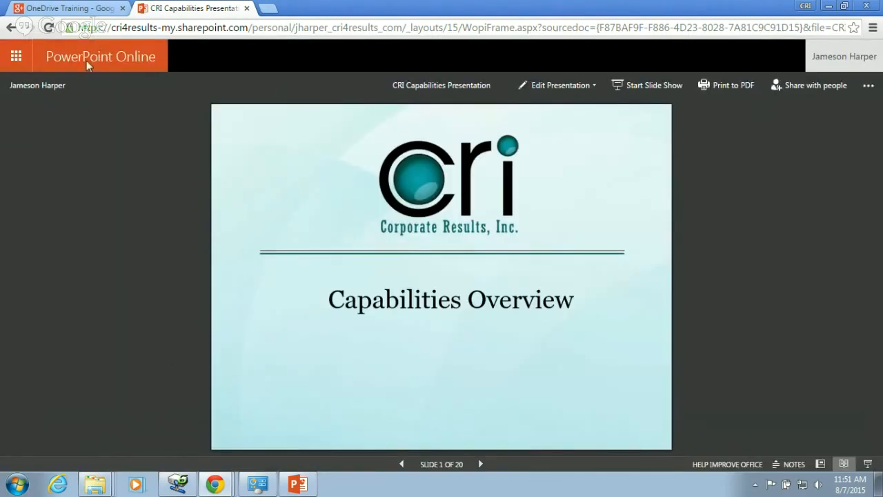
# - Check the presentation's edit options, then return to the OneDrive CRI Training folder
pyautogui.click(557, 85)
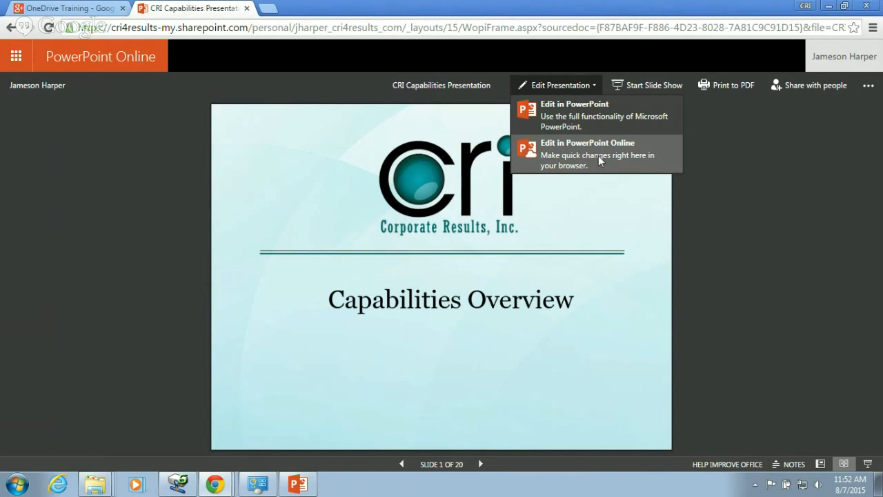
pyautogui.click(10, 28)
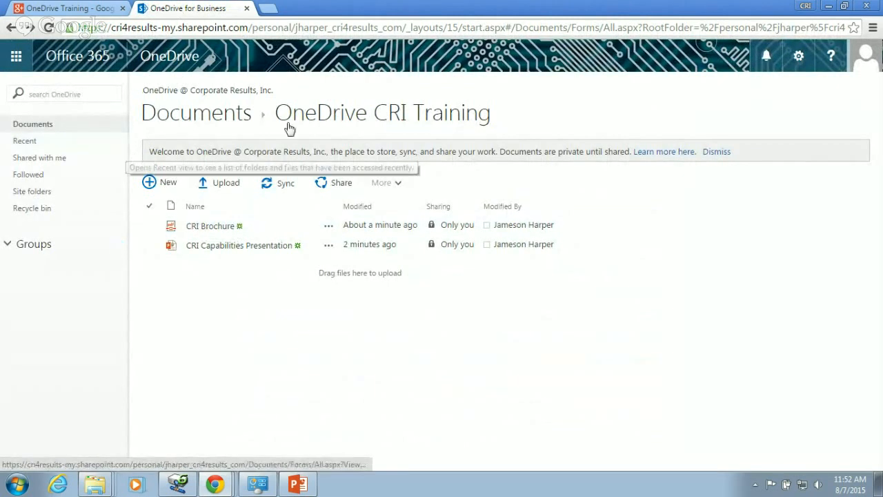
# - Return to the Documents library and open then dismiss sharing for OneDrive CRI Training
pyautogui.click(200, 117)
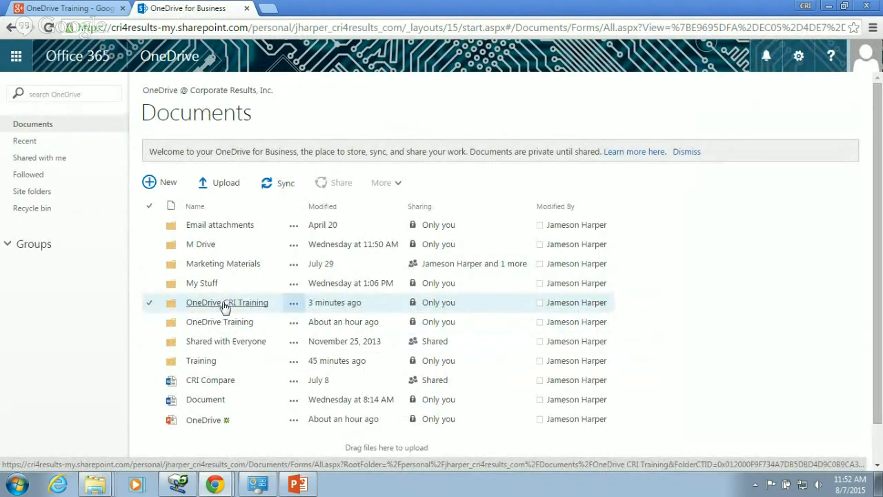
pyautogui.click(150, 303)
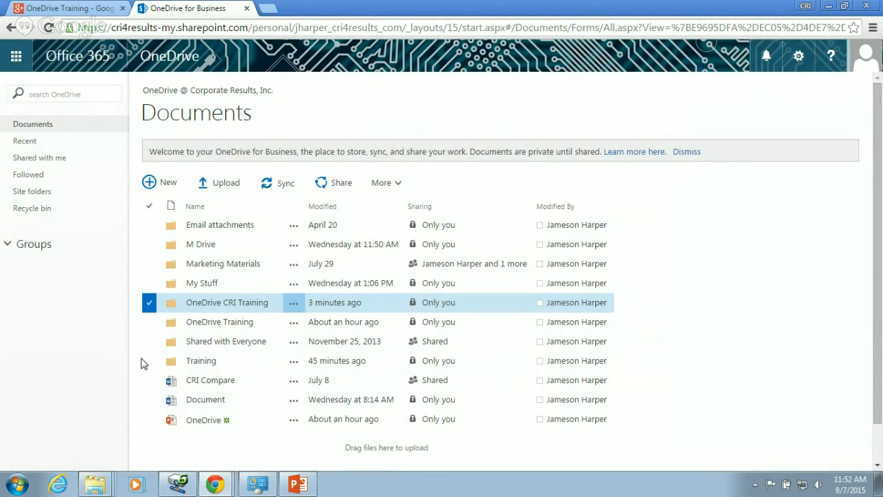
pyautogui.click(333, 185)
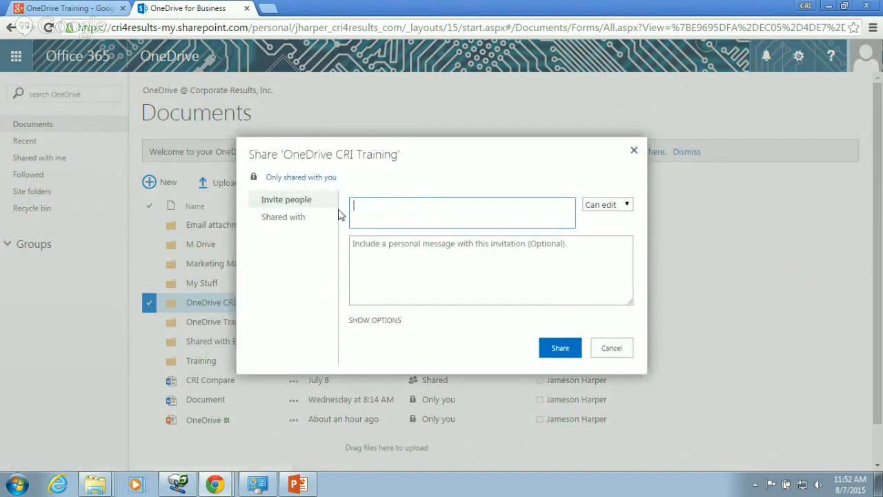
pyautogui.click(634, 150)
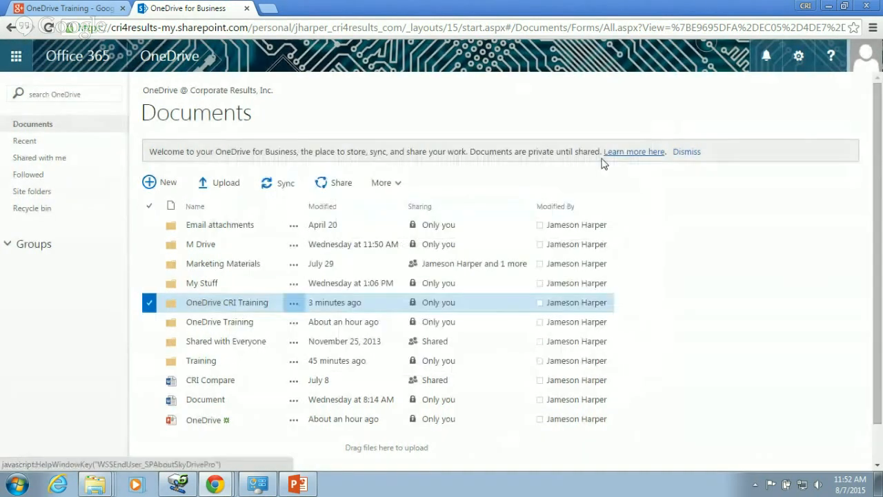
# - Try selecting and clearing folders, ending with only OneDrive CRI Training checked
pyautogui.click(149, 283)
pyautogui.click(149, 245)
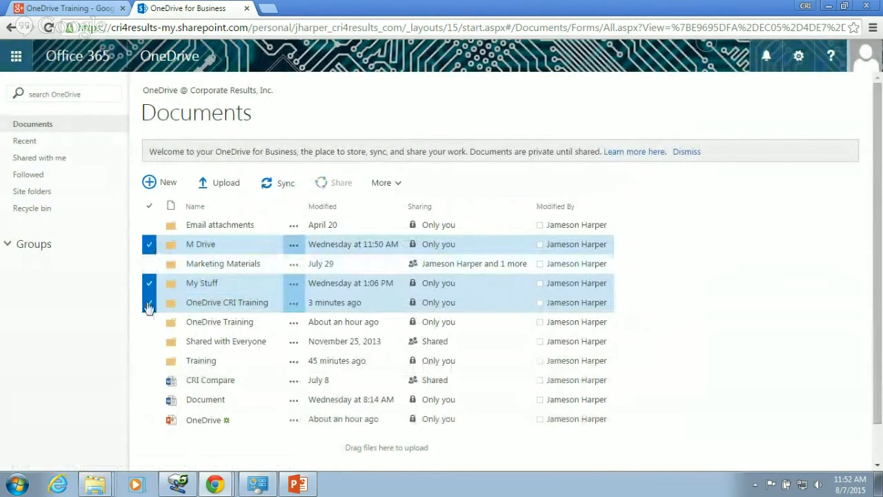
pyautogui.click(150, 246)
pyautogui.click(149, 283)
pyautogui.click(150, 302)
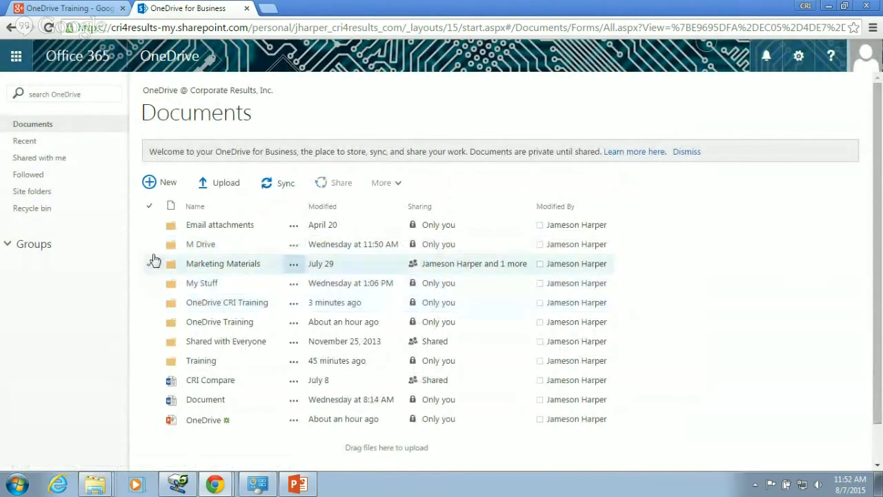
pyautogui.click(150, 207)
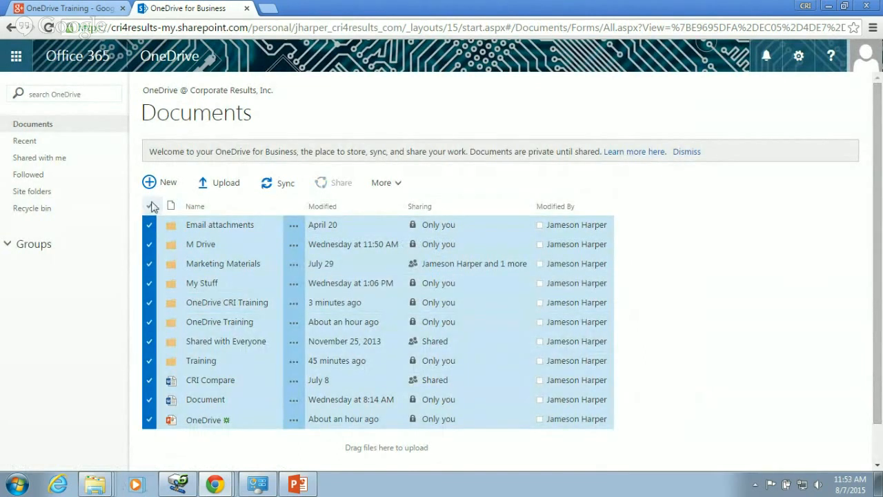
pyautogui.click(150, 207)
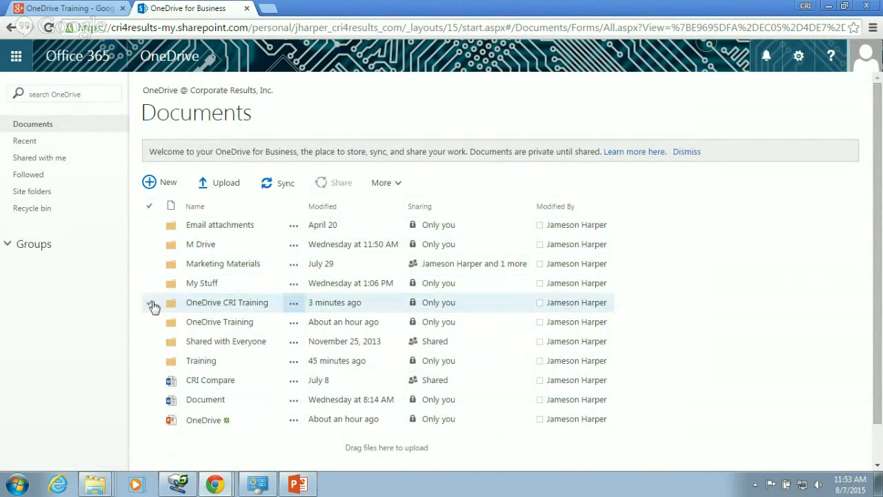
pyautogui.click(150, 305)
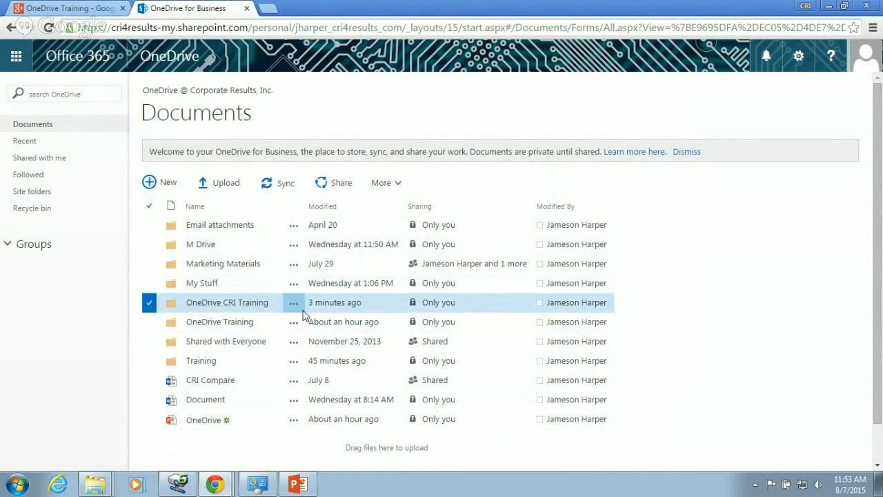
# - Open sharing for OneDrive CRI Training and add an internal colleague as an invitee
pyautogui.click(338, 187)
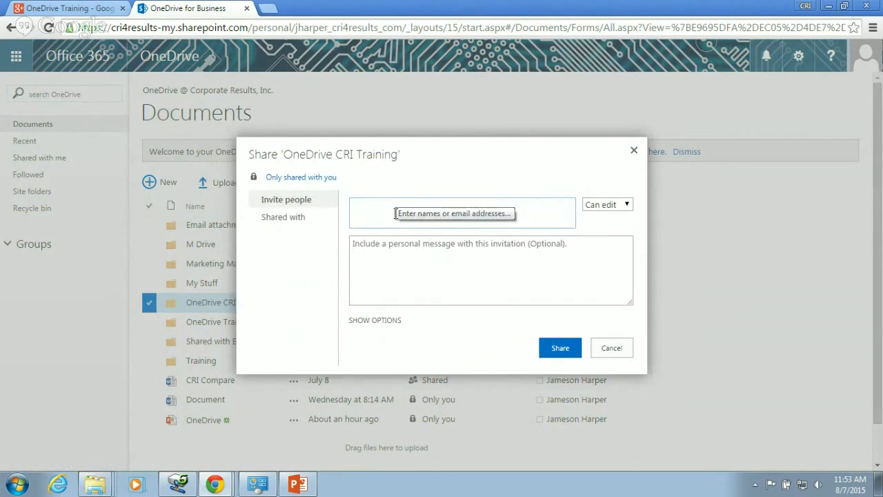
pyautogui.write('mehu')
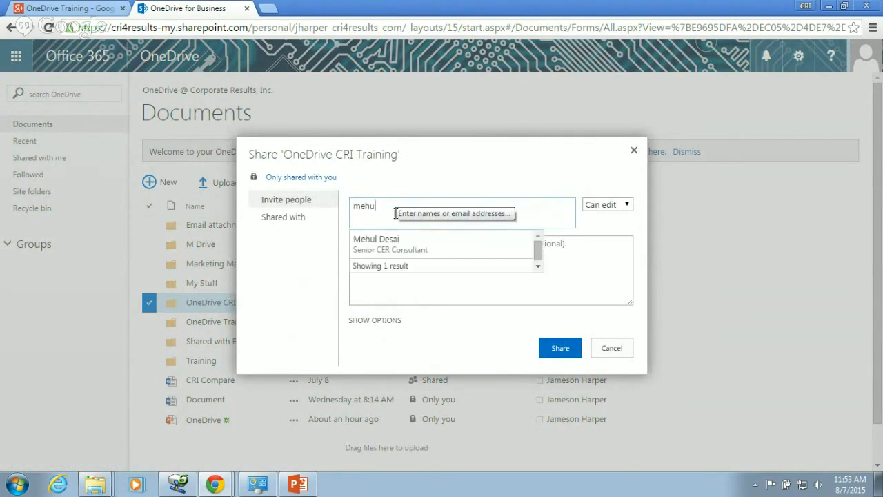
pyautogui.write('l')
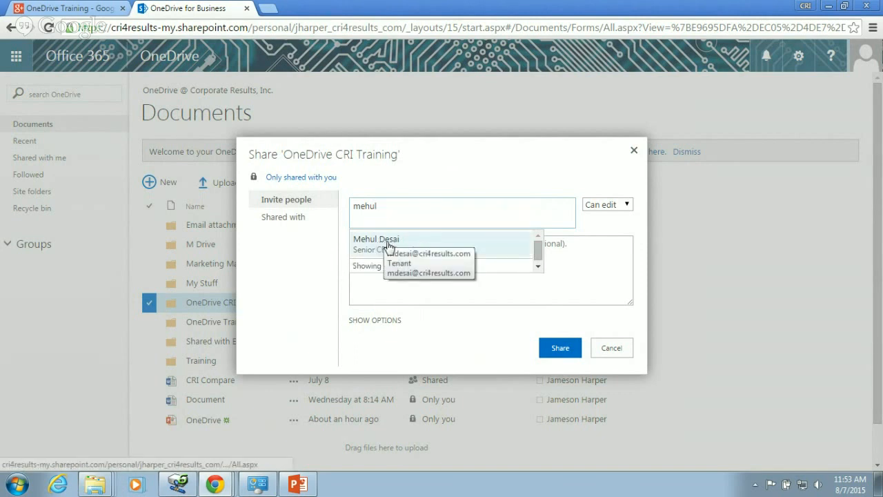
pyautogui.click(375, 239)
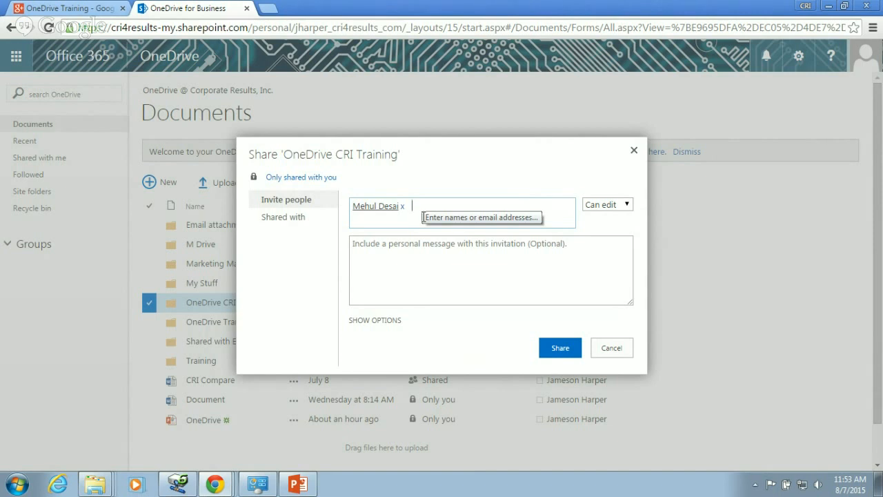
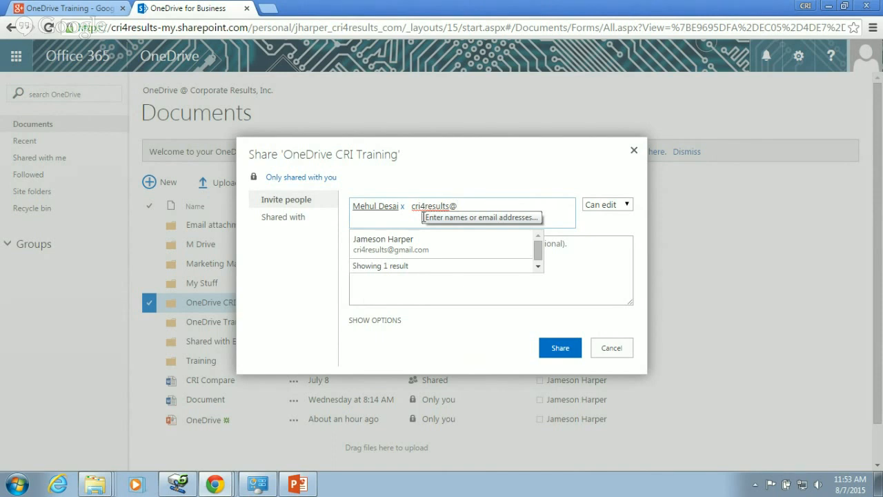
# - Add an outside user as an invitee, then remove both invitees
pyautogui.click(390, 245)
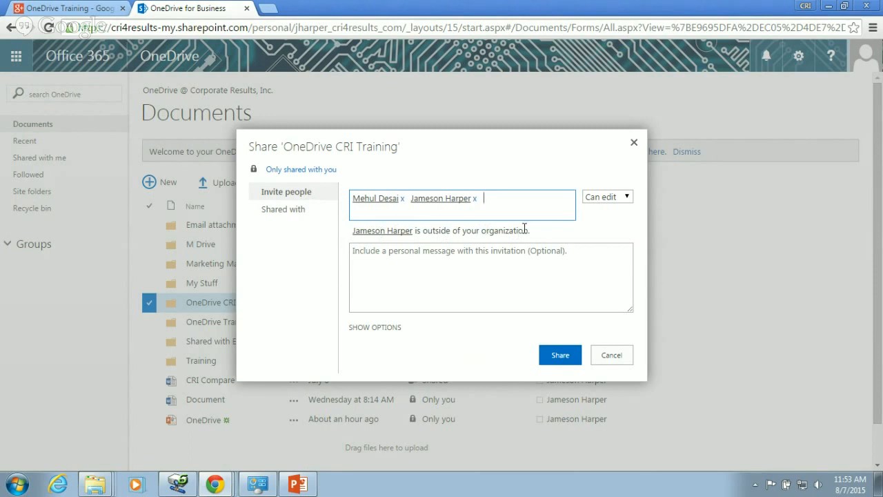
pyautogui.click(475, 199)
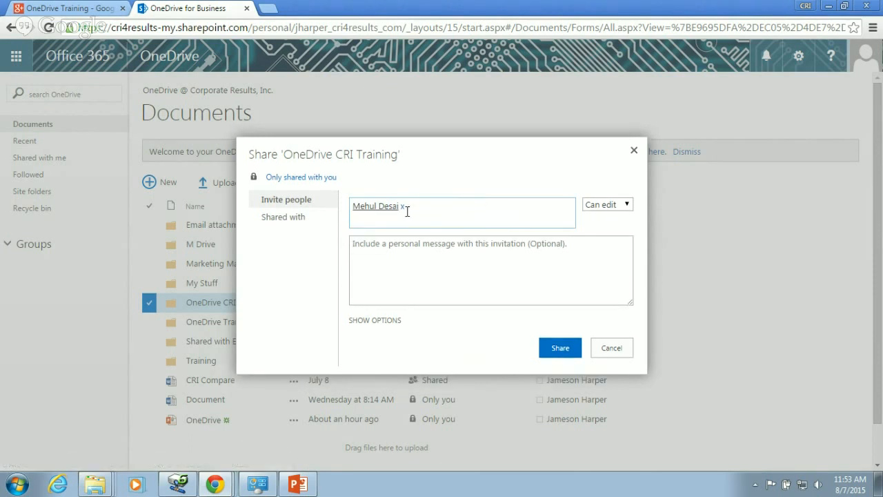
pyautogui.click(403, 207)
# - Invite 'Everyone except external users' and show the Can edit / Can view permission choices
pyautogui.write('every')
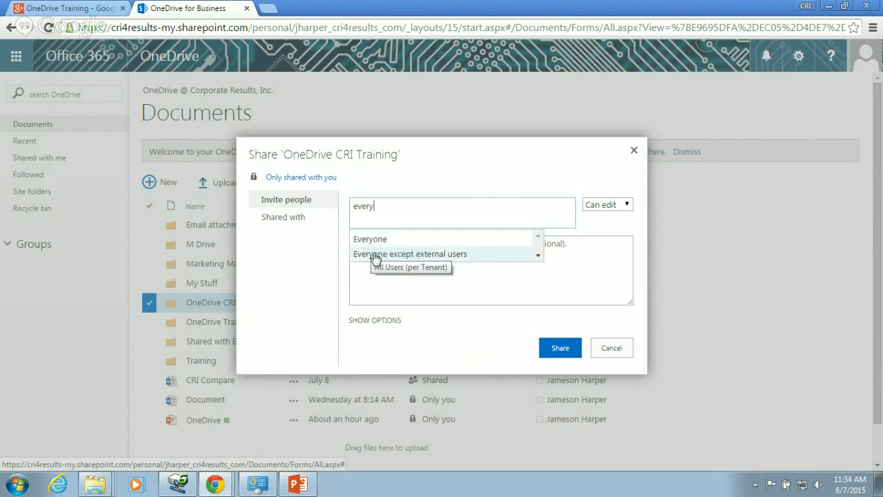
pyautogui.click(375, 255)
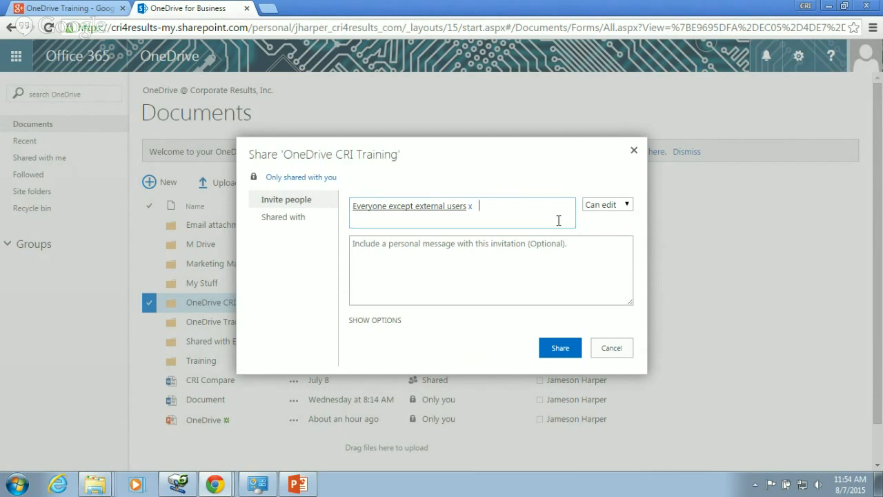
pyautogui.click(625, 206)
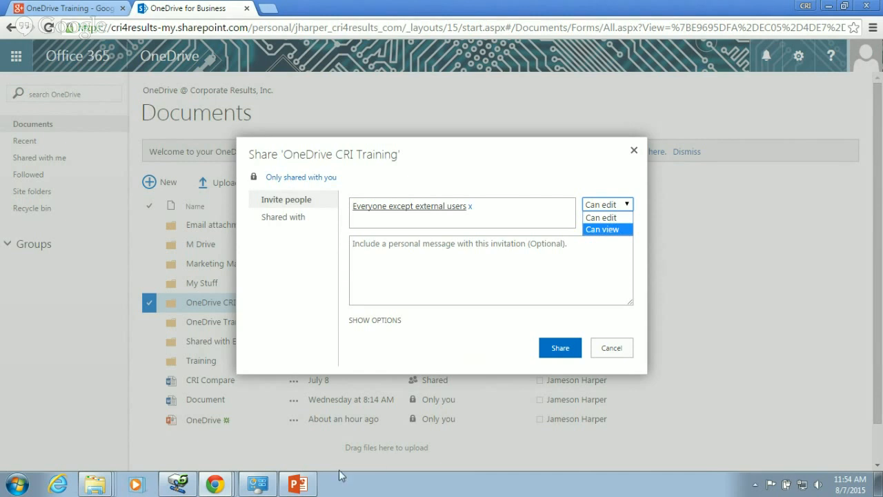
# - Present the Can View (slide 3) and Can Edit (slide 4) slides in PowerPoint, then end the show
pyautogui.click(283, 490)
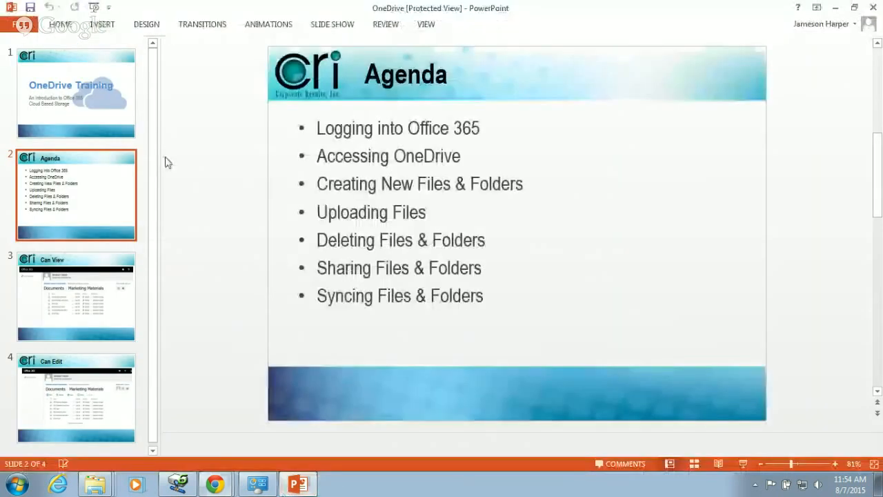
pyautogui.click(71, 321)
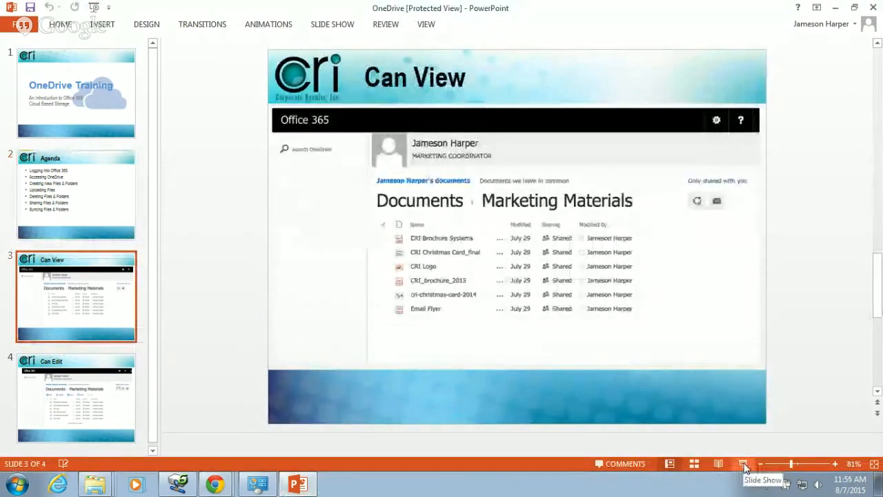
pyautogui.click(743, 469)
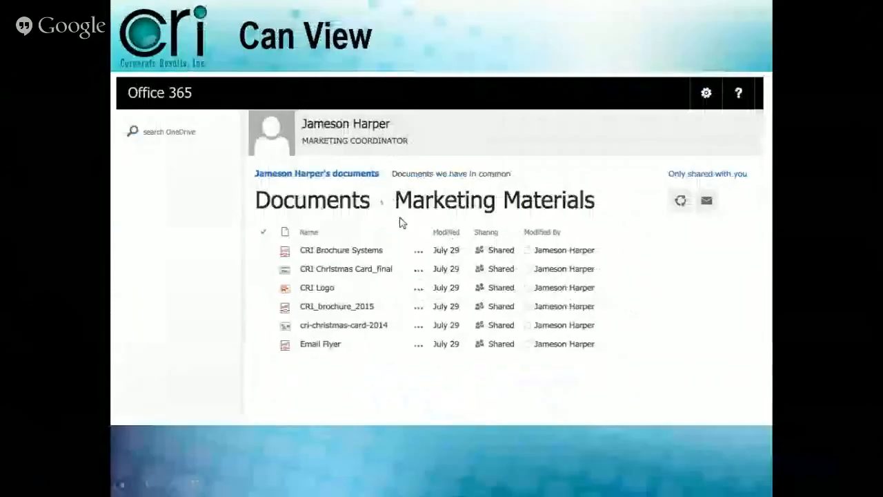
pyautogui.click(352, 255)
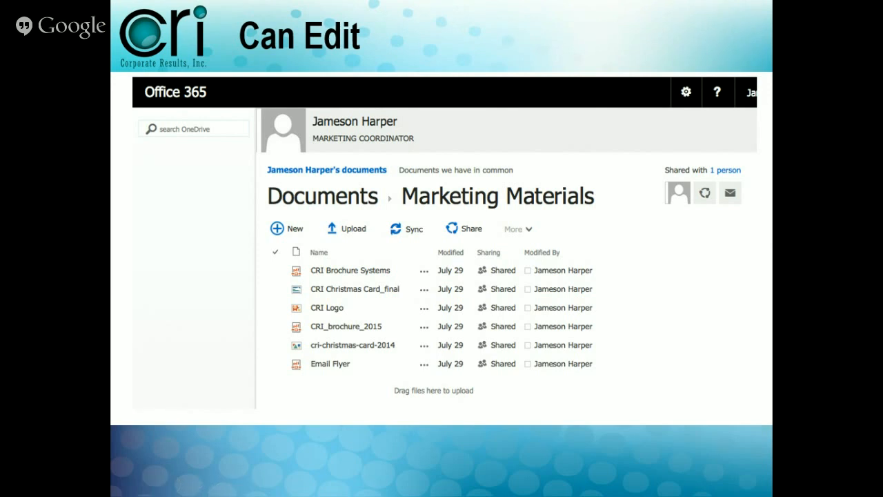
pyautogui.press('Right')
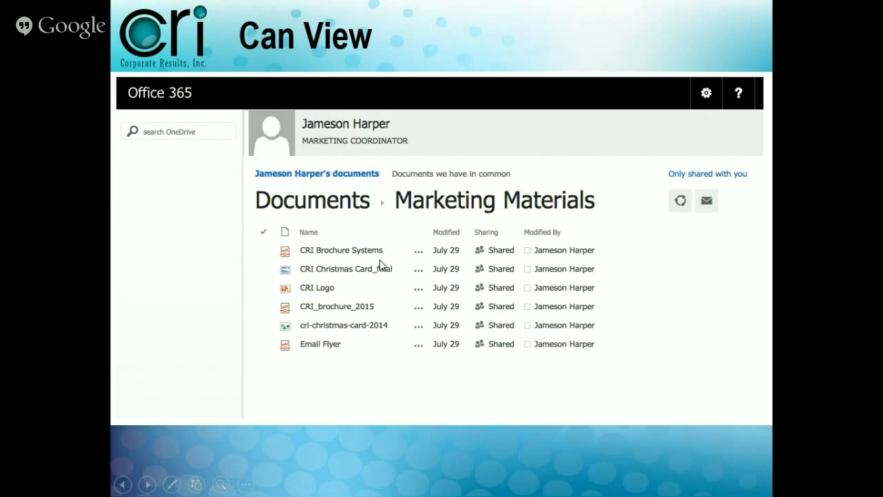
pyautogui.press('Escape')
# - Keep Can edit permission and add the message 'hey this is the file I told you about'
pyautogui.moveTo(215, 484)
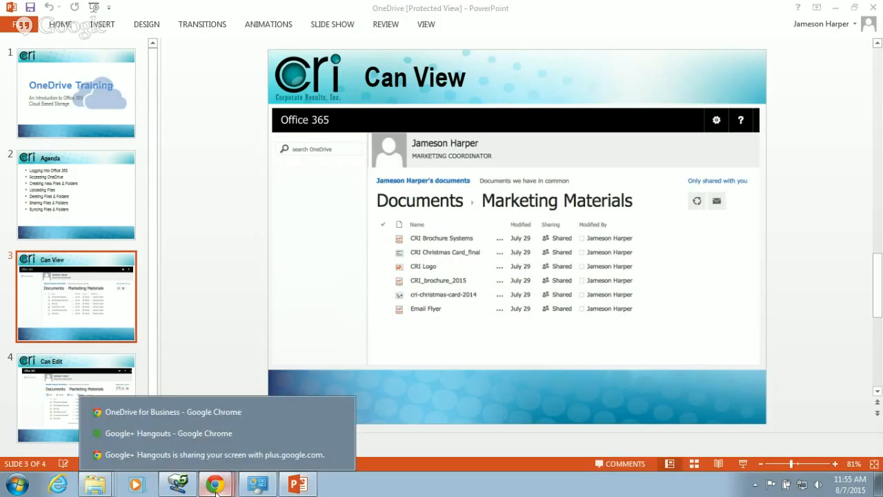
pyautogui.click(235, 411)
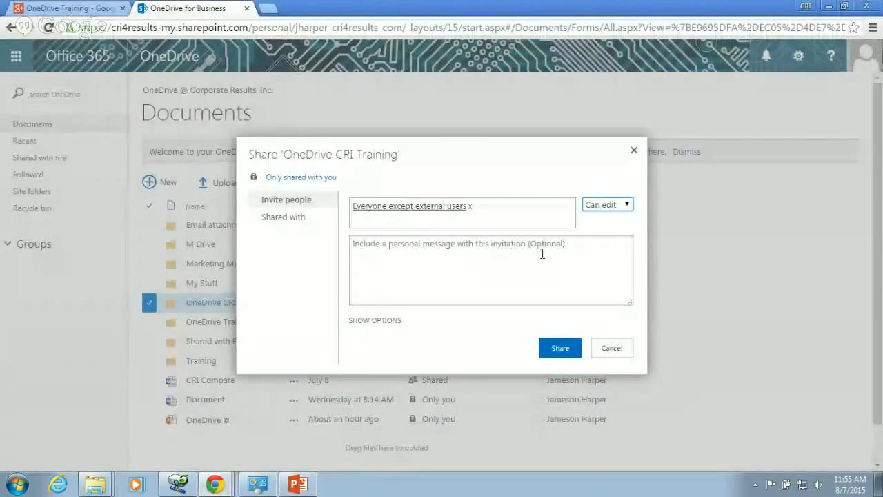
pyautogui.click(485, 259)
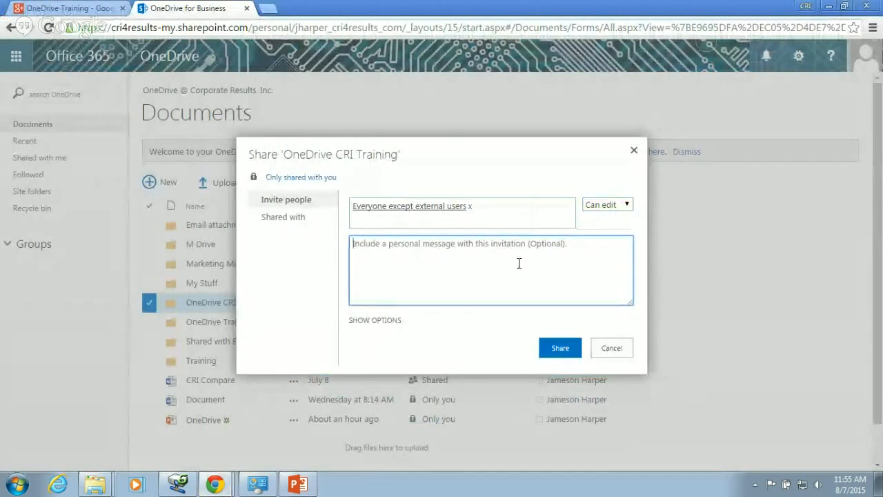
pyautogui.click(623, 207)
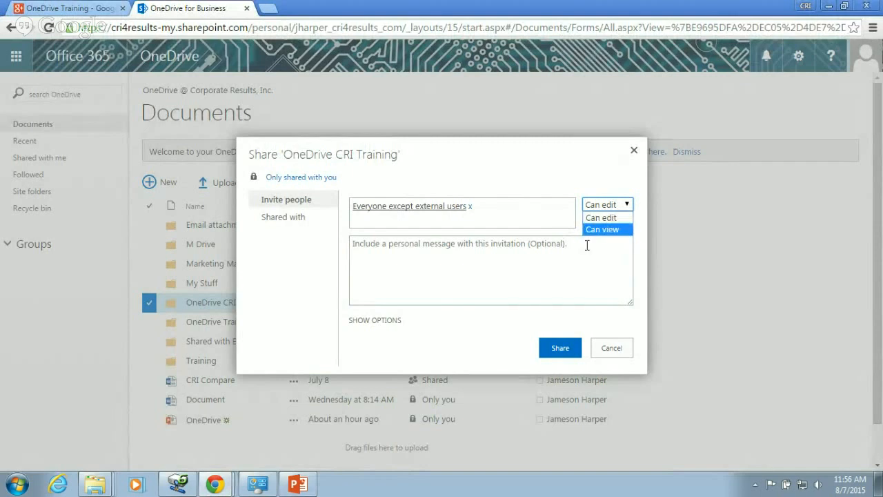
pyautogui.click(608, 219)
pyautogui.click(398, 255)
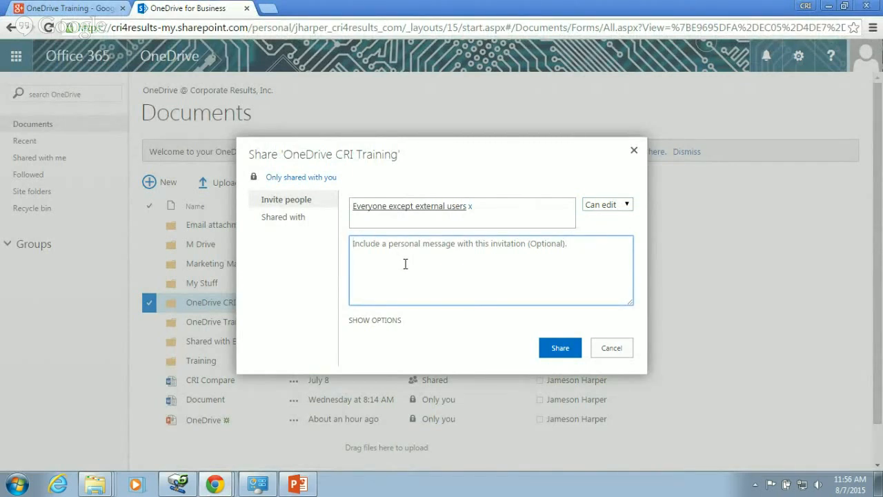
pyautogui.write('hey this is the file I told you about')
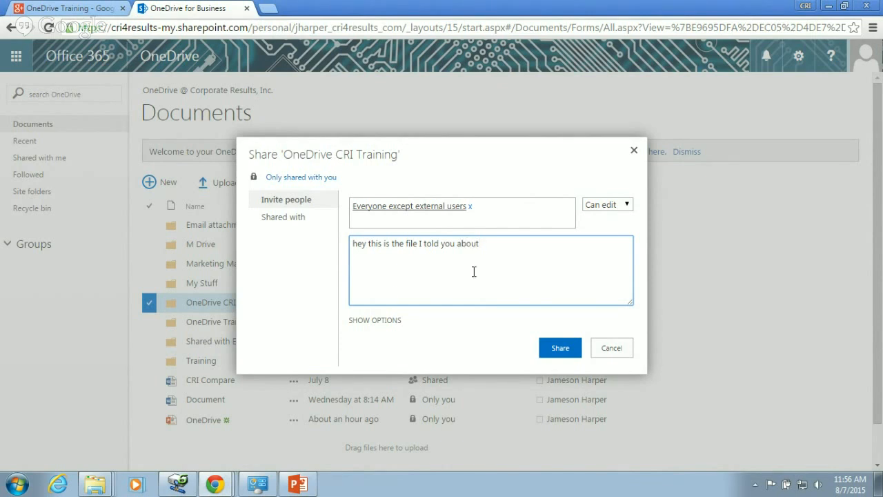
# - Uncheck 'Send an email invitation' under the extra sharing options
pyautogui.click(382, 327)
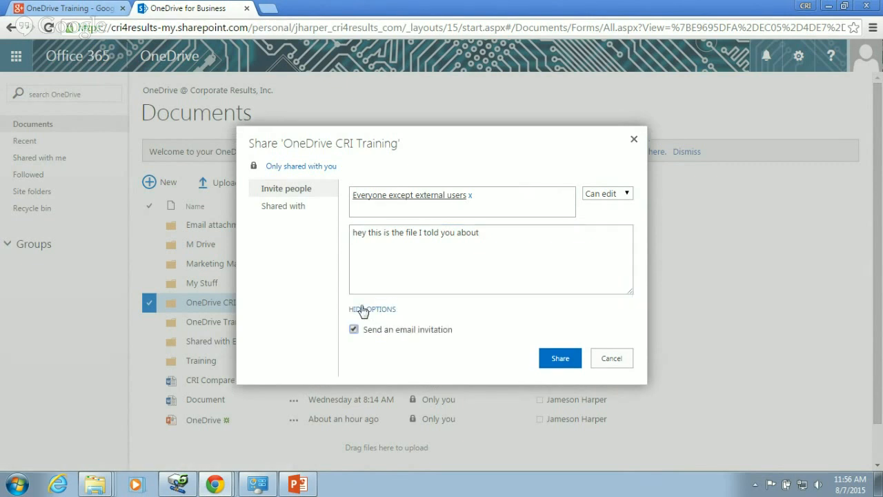
pyautogui.click(383, 310)
pyautogui.click(383, 321)
pyautogui.click(353, 330)
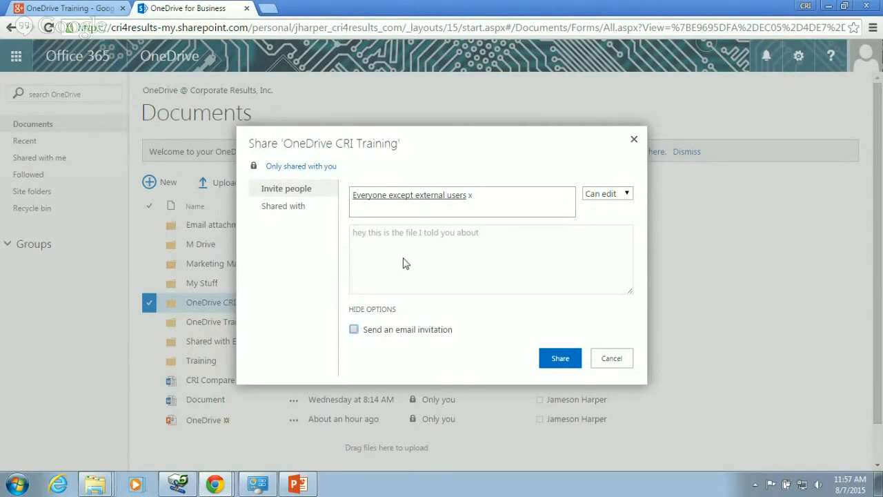
# - Check the Shared with list, close the Share dialog, and select Marketing Materials
pyautogui.click(293, 211)
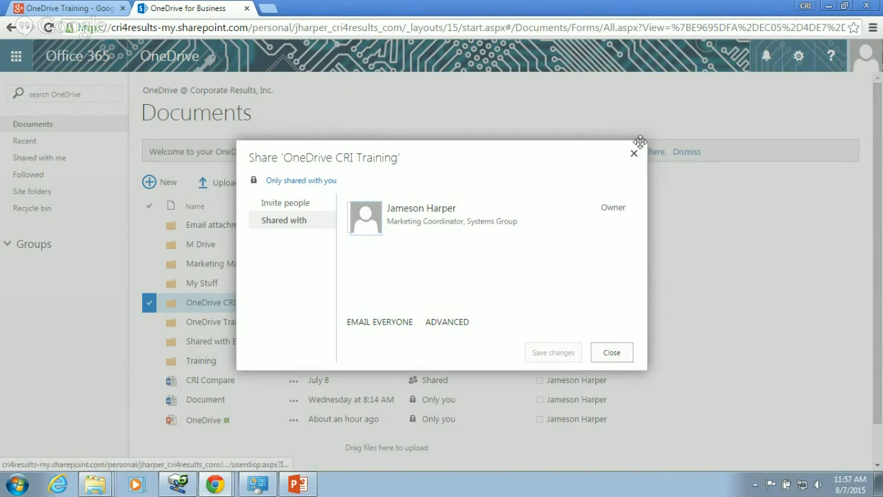
pyautogui.click(633, 153)
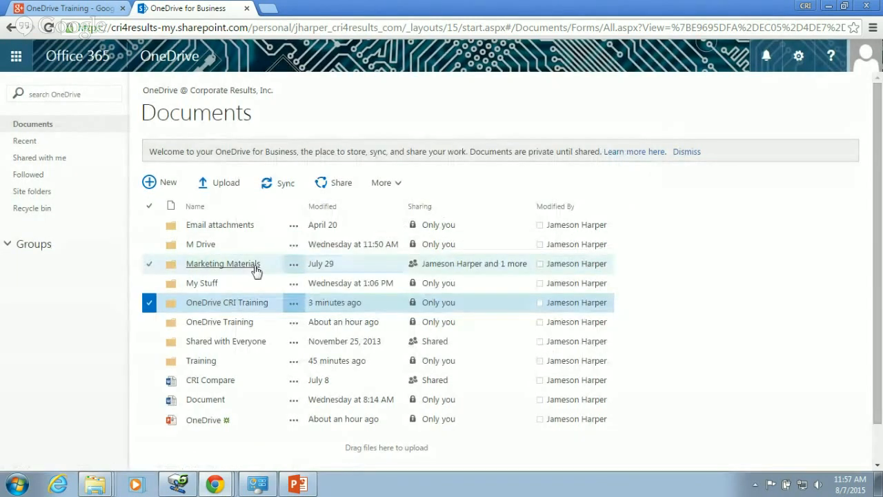
pyautogui.click(233, 265)
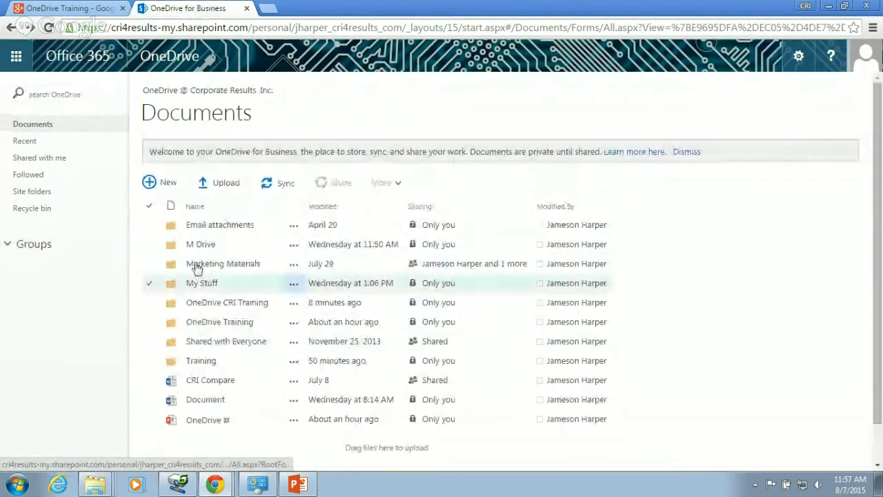
pyautogui.click(160, 267)
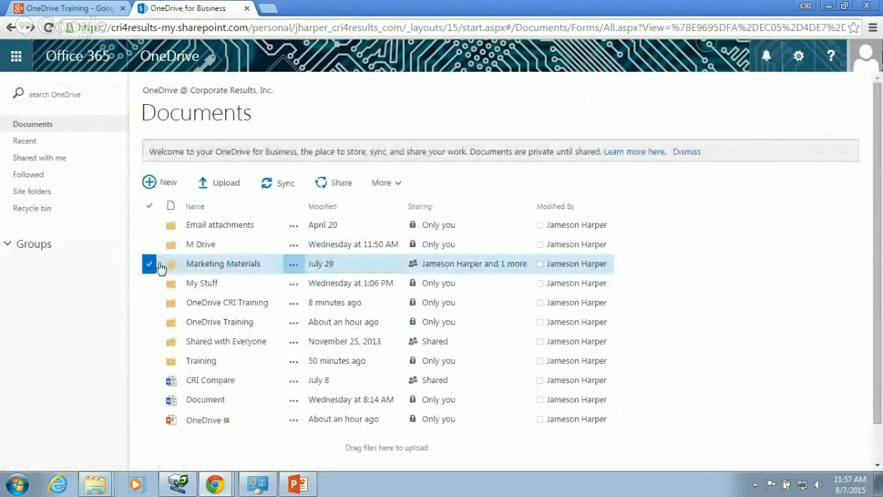
# - Bring up the Shared with access list for Marketing Materials and review its collaborators
pyautogui.click(338, 184)
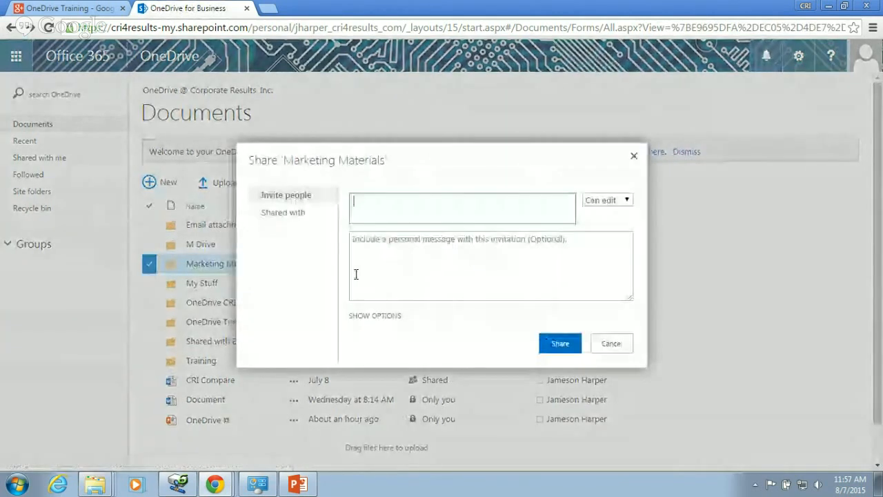
pyautogui.click(281, 213)
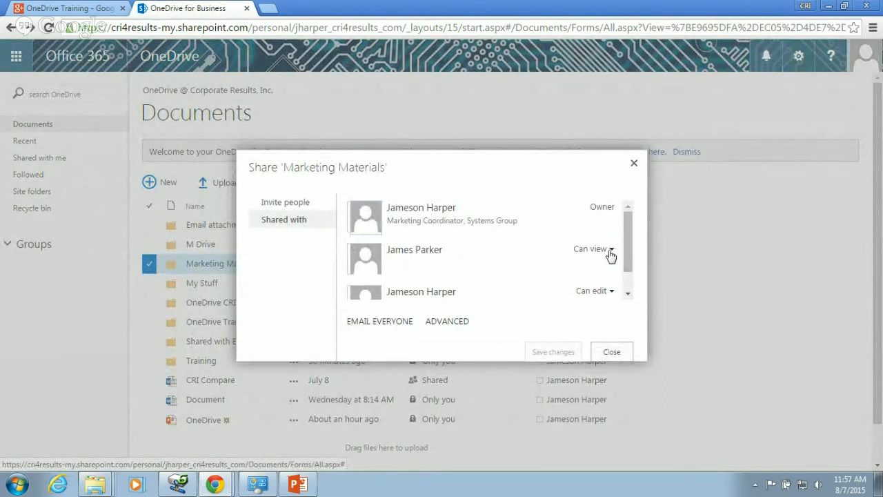
pyautogui.scroll(-1, 625, 254)
pyautogui.scroll(1, 624, 257)
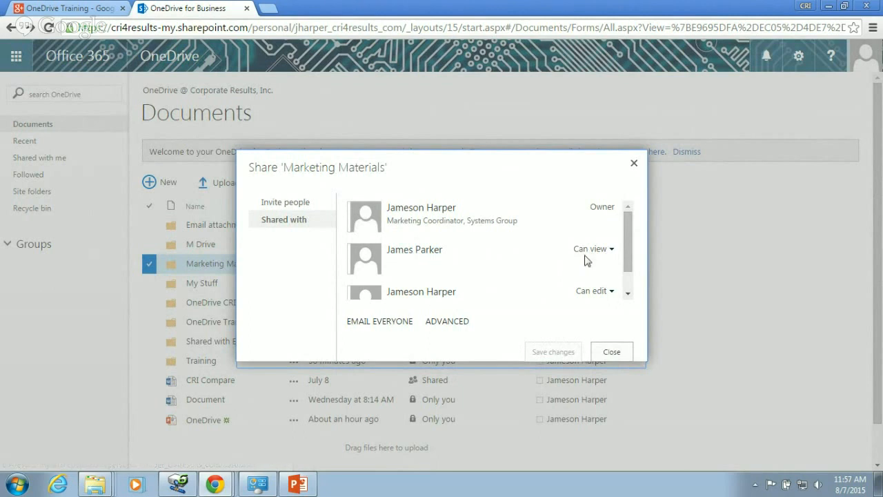
pyautogui.click(611, 250)
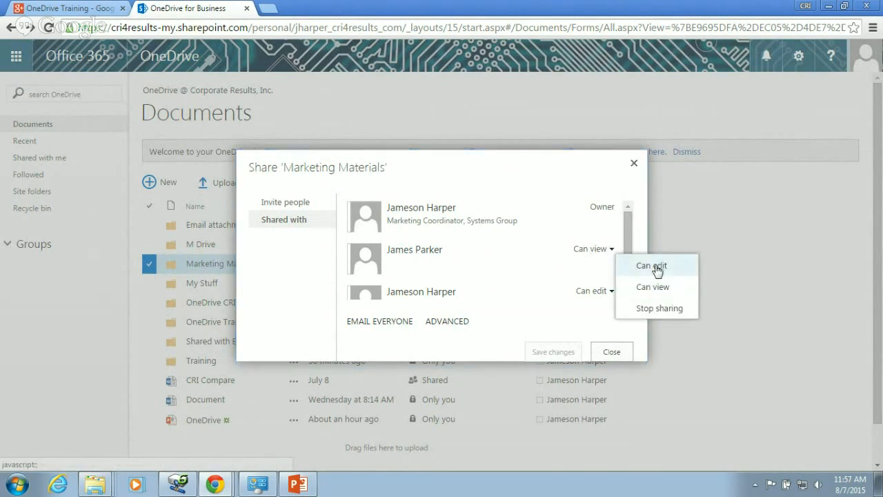
pyautogui.click(569, 261)
pyautogui.scroll(-1, 542, 287)
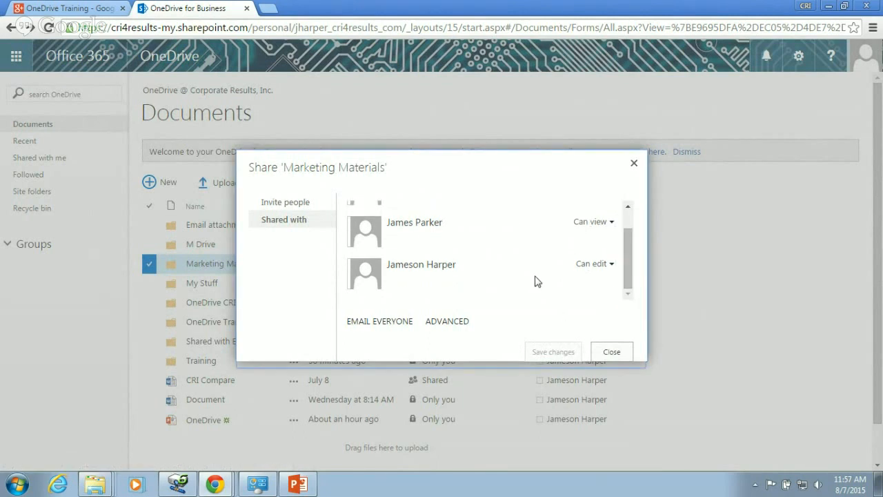
# - Set the second collaborator to Can view and Stop sharing with the first
pyautogui.click(613, 264)
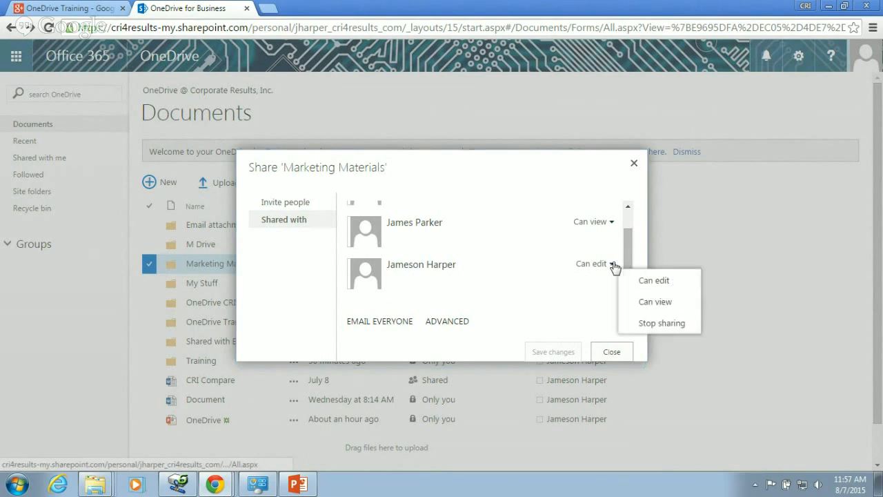
pyautogui.click(650, 301)
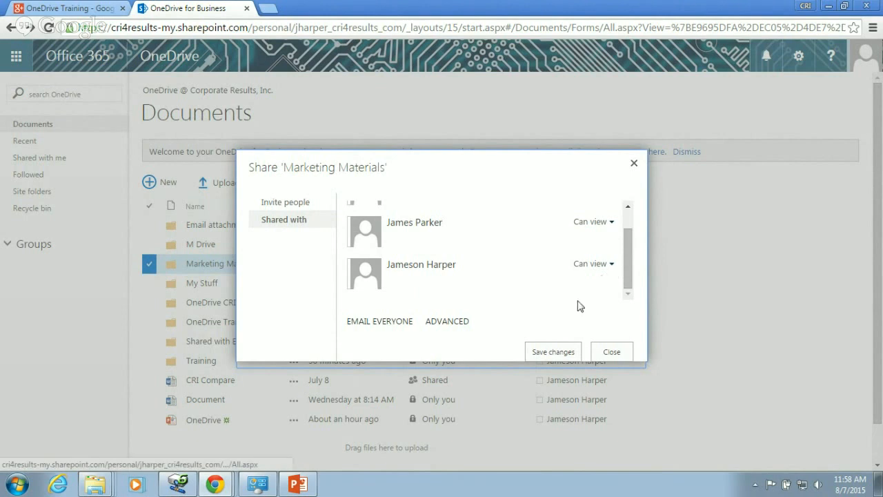
pyautogui.click(611, 264)
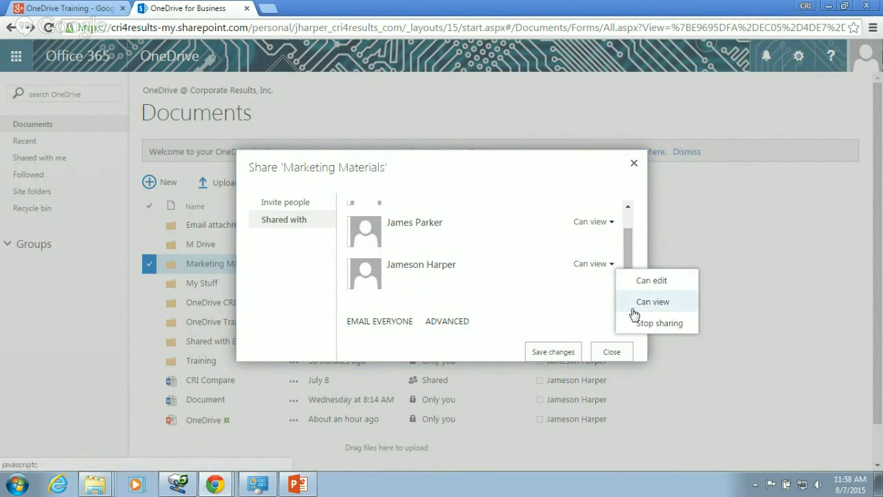
pyautogui.click(611, 221)
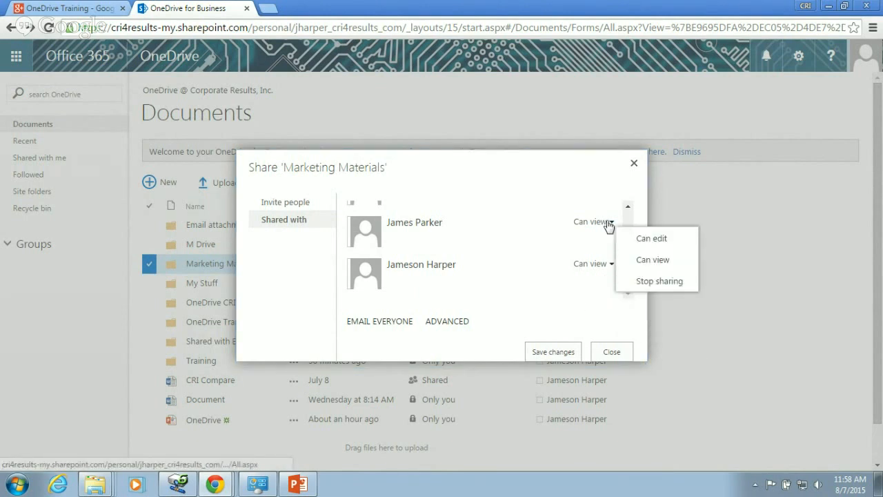
pyautogui.click(659, 281)
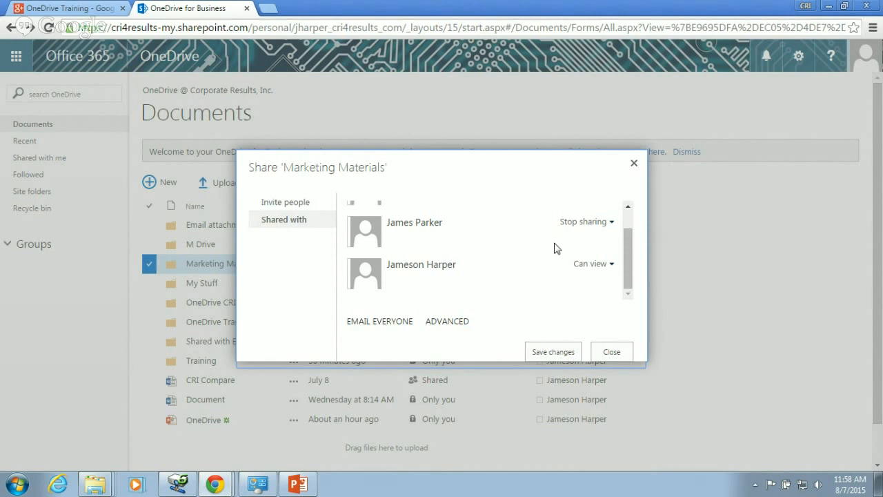
# - Close the Marketing Materials Share dialog and select only the OneDrive CRI Training row
pyautogui.click(612, 353)
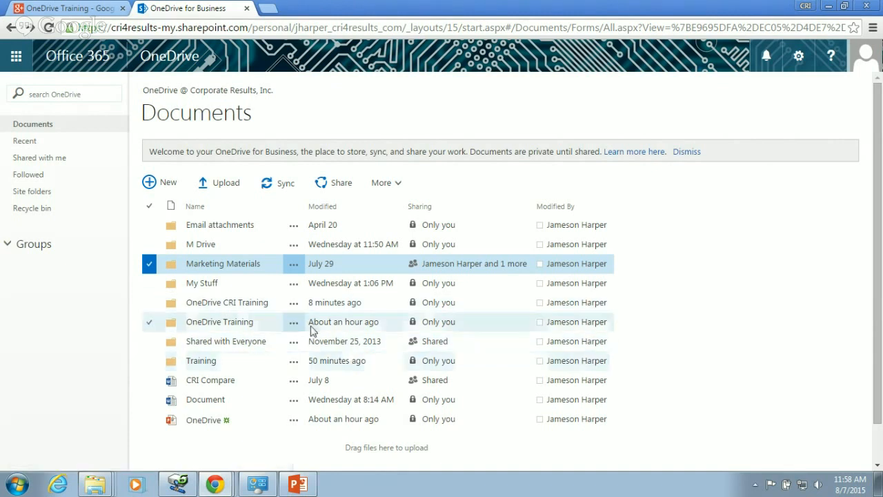
pyautogui.click(151, 305)
pyautogui.click(150, 263)
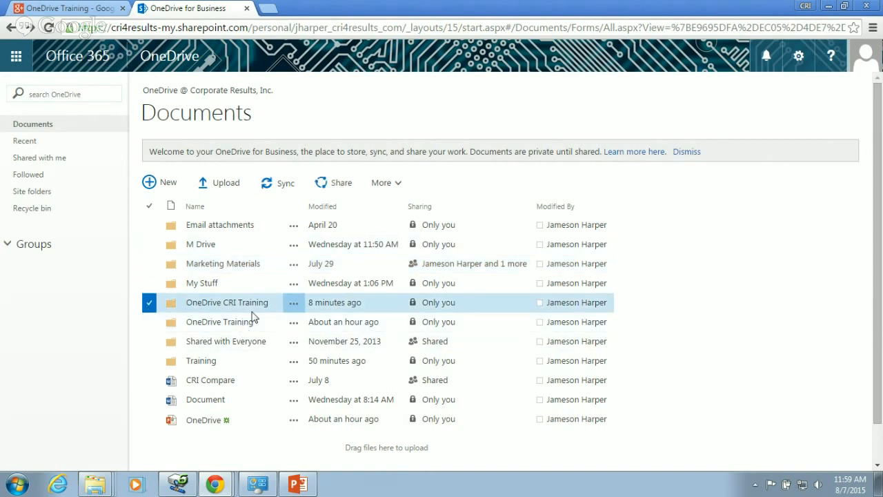
# - Sync the Documents library now, allowing Chrome to launch the sync application
pyautogui.click(278, 185)
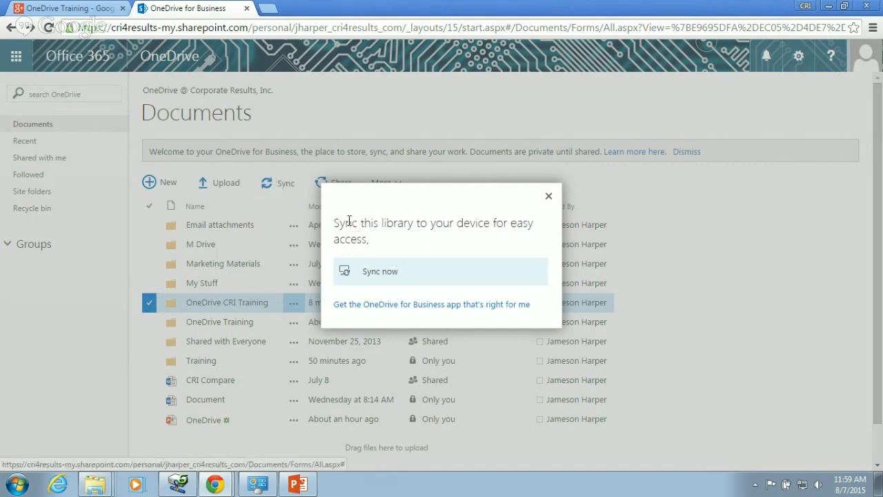
pyautogui.click(373, 274)
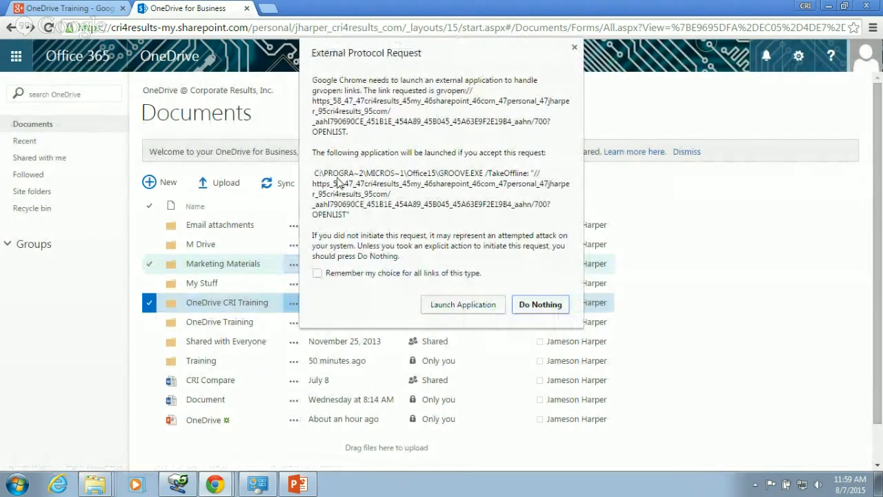
pyautogui.click(463, 306)
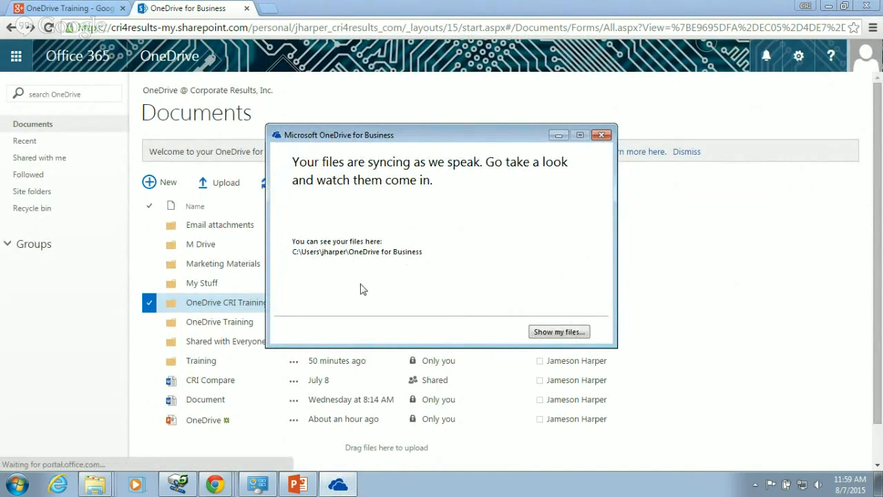
# - In Explorer, open OneDrive for Business > OneDrive CRI Training to check its files, then close it
pyautogui.click(19, 485)
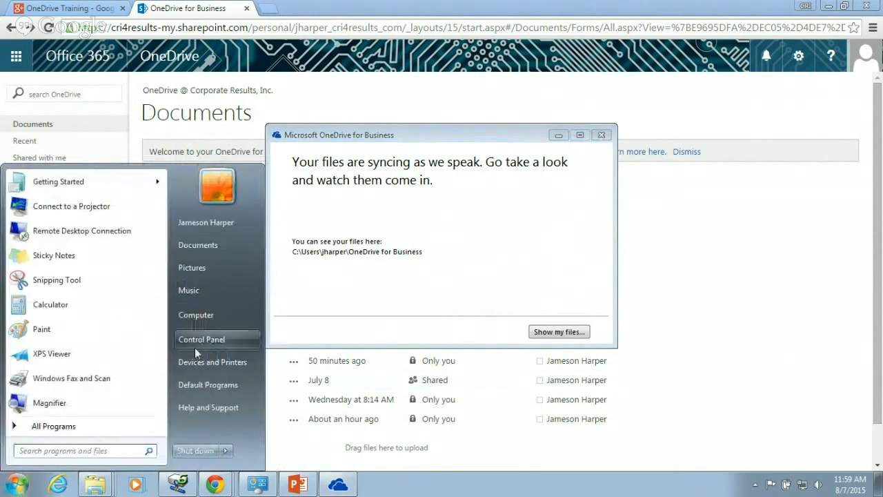
pyautogui.click(231, 319)
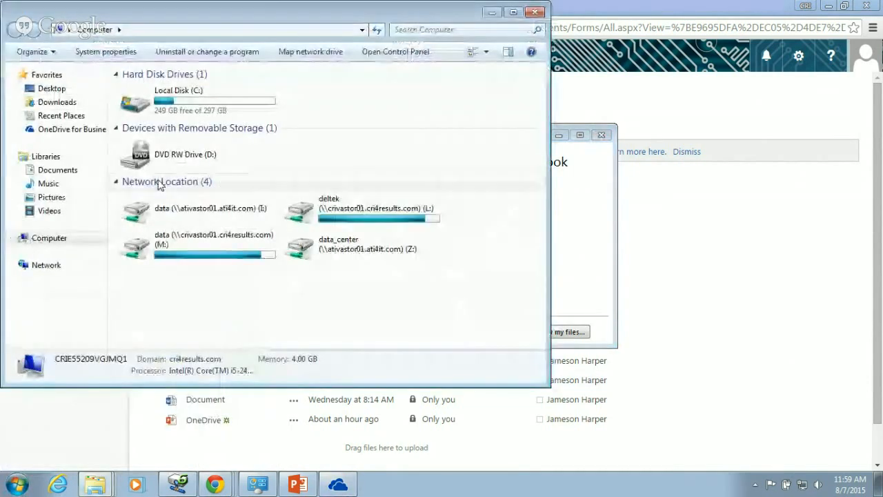
pyautogui.click(50, 134)
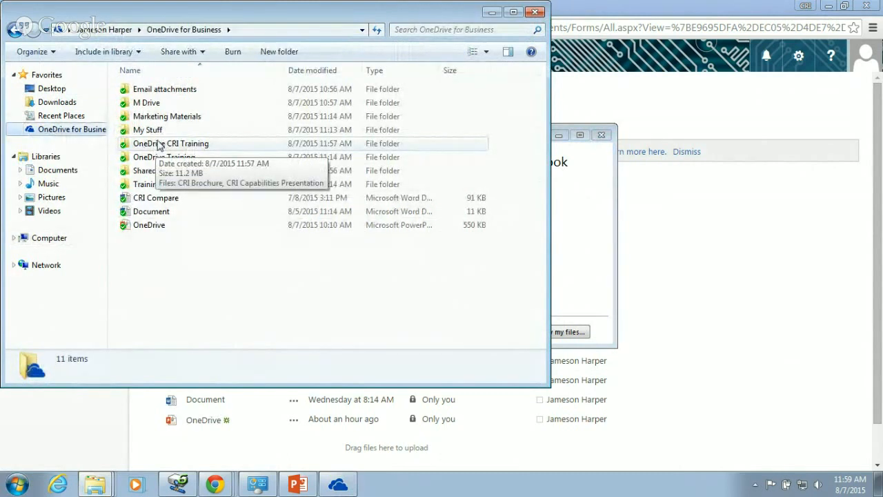
pyautogui.click(158, 144)
pyautogui.doubleClick(166, 149)
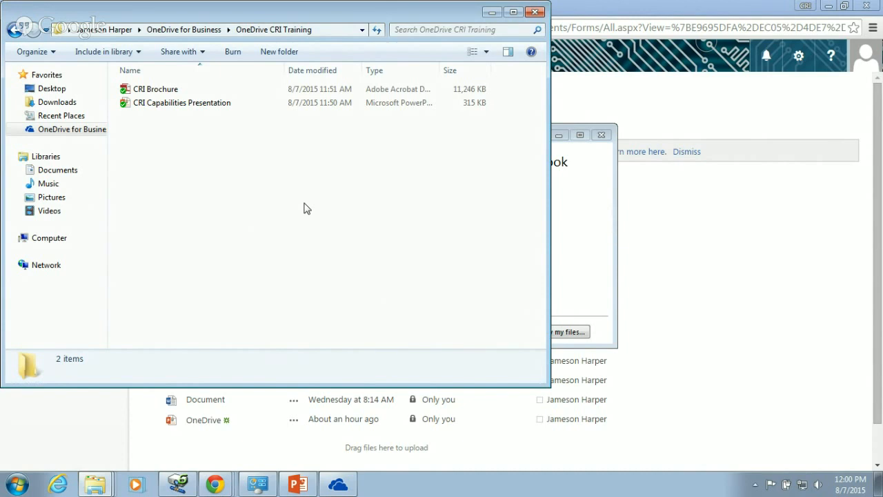
pyautogui.click(534, 12)
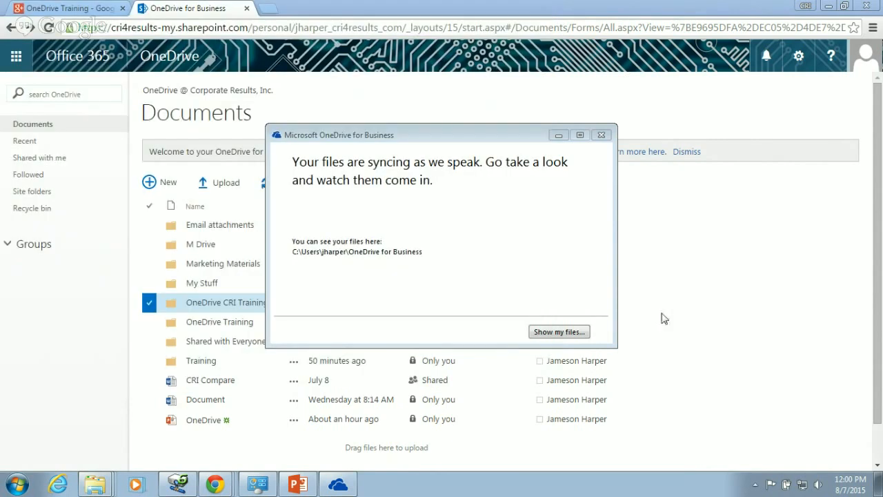